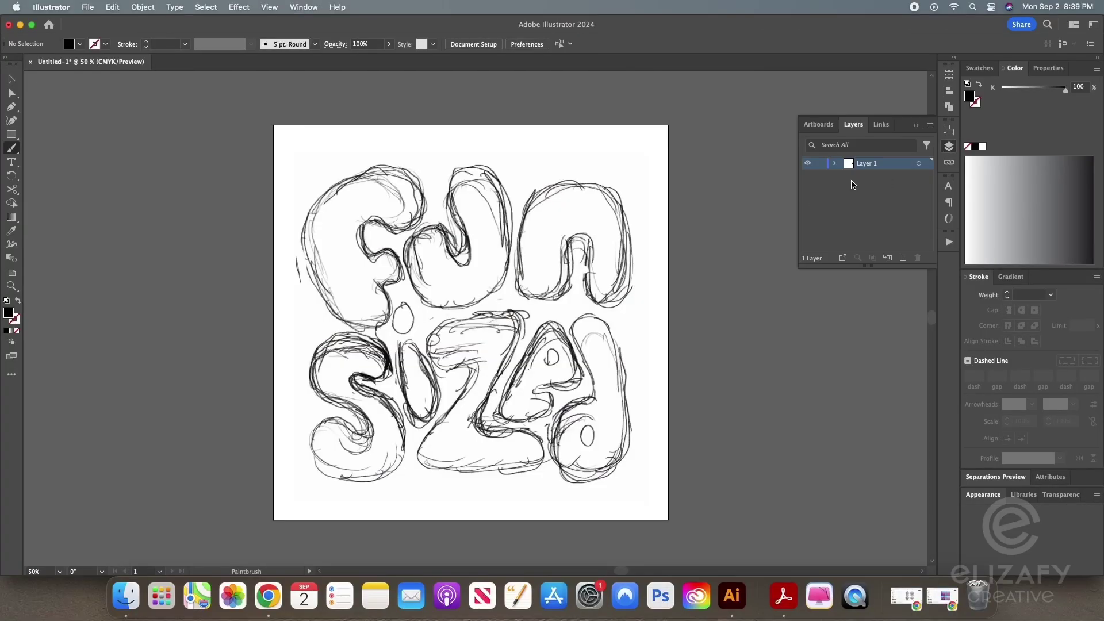
Fade the placed sketch image to 45% opacity.
click(920, 164)
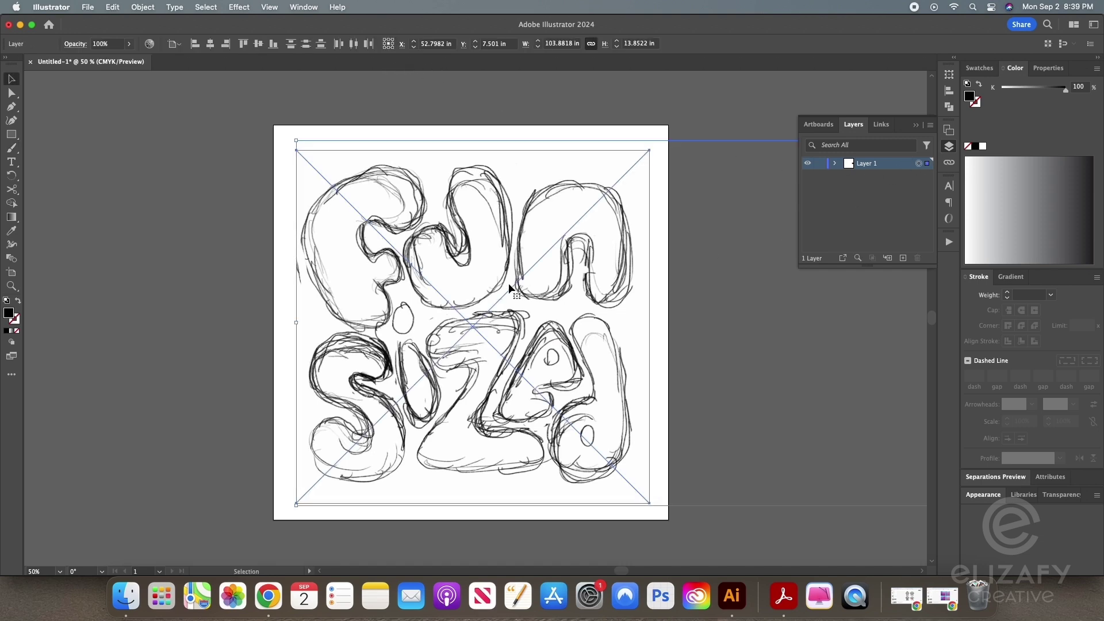
key(v)
click(621, 181)
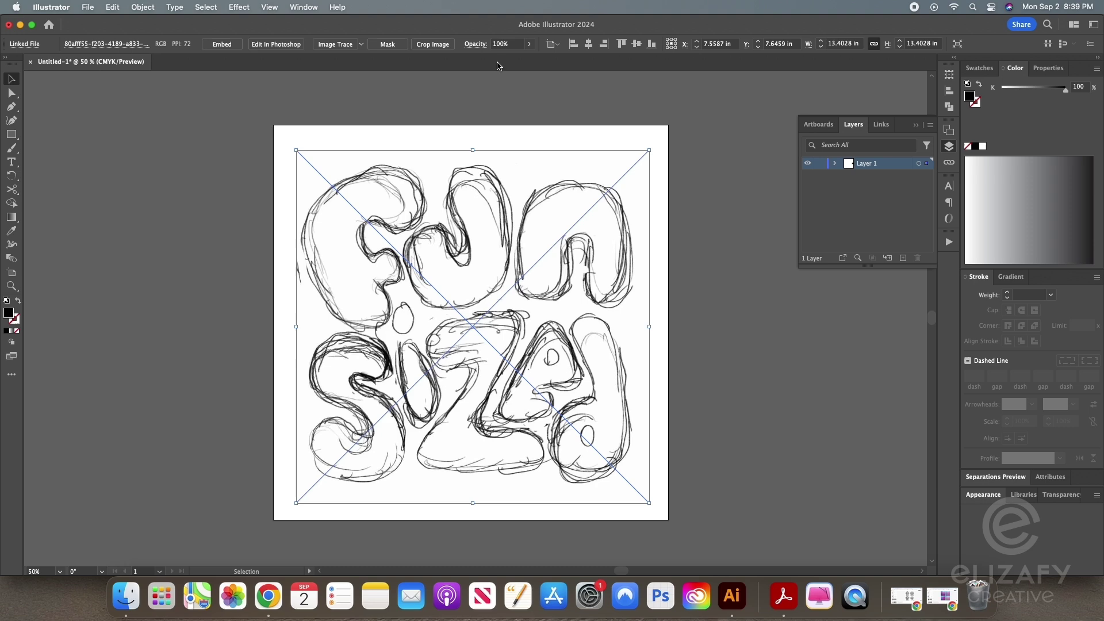
click(529, 43)
drag(528, 59, 507, 59)
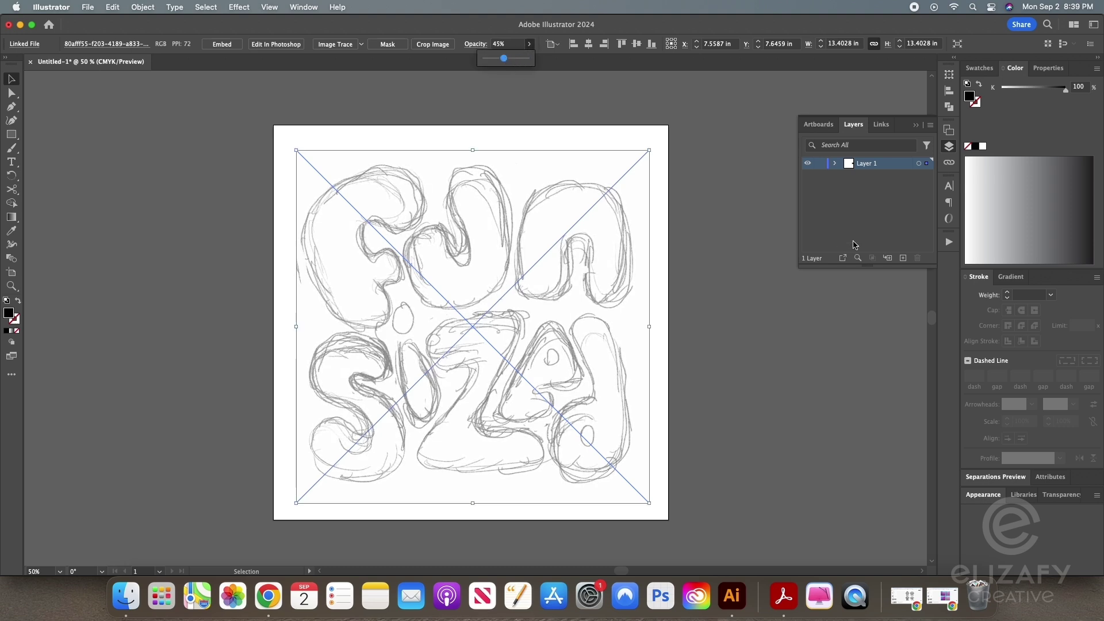
Lock the sketch layer, add Layer 2 above it, and bring up the Paintbrush smoothing options.
click(818, 164)
click(902, 258)
key(b)
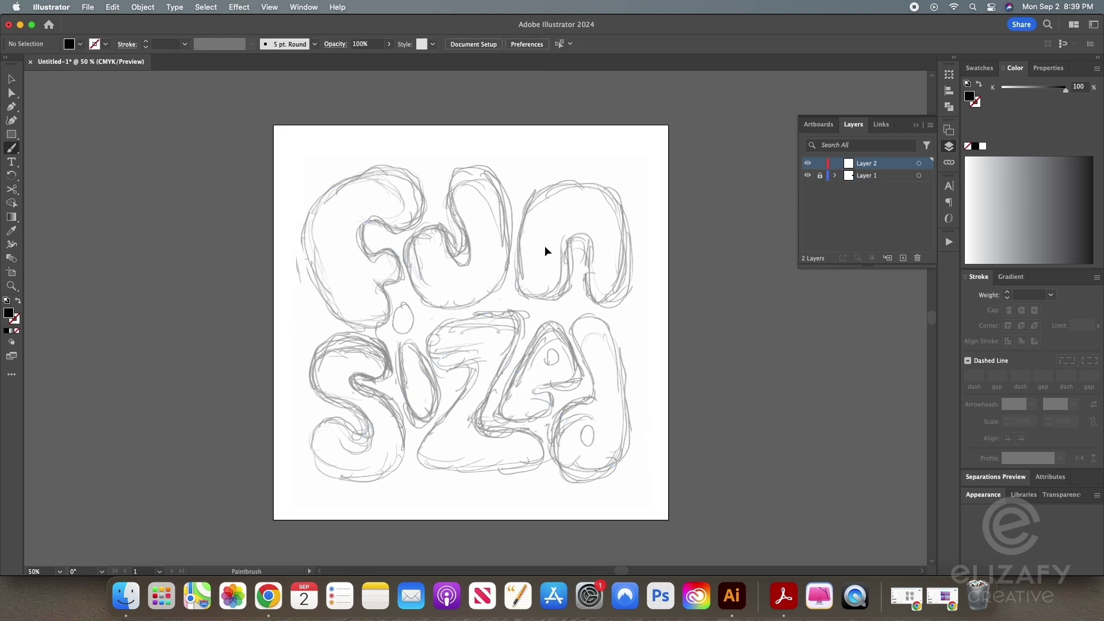
key(b)
double_click(13, 151)
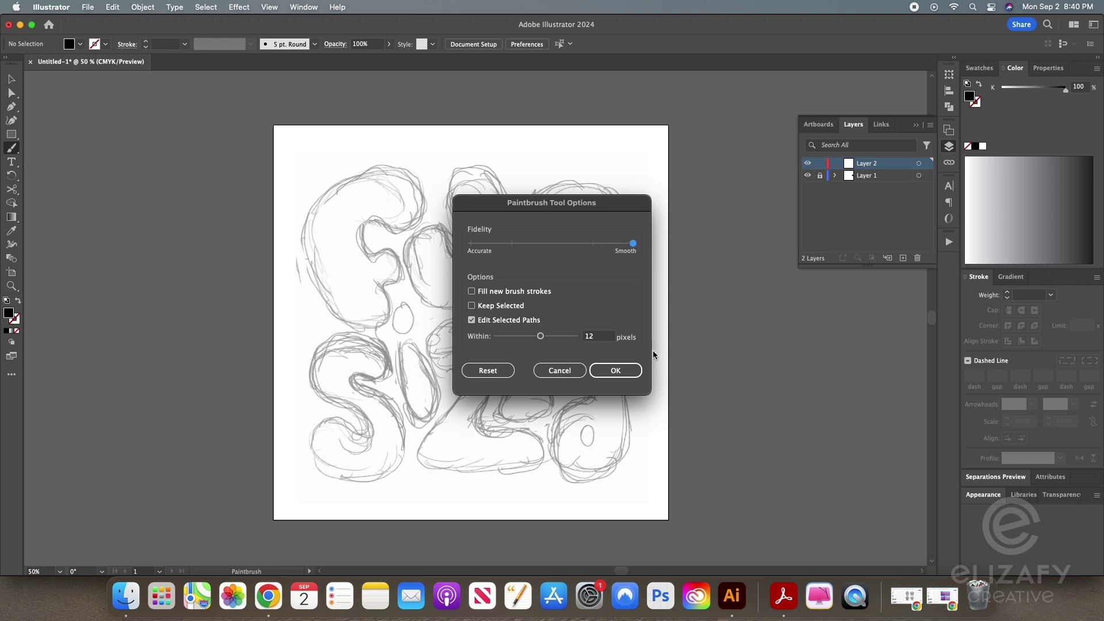
Apply Smooth brush fidelity and trace the top-word letters F, u and n.
click(624, 369)
scroll(339, 230, up, 1)
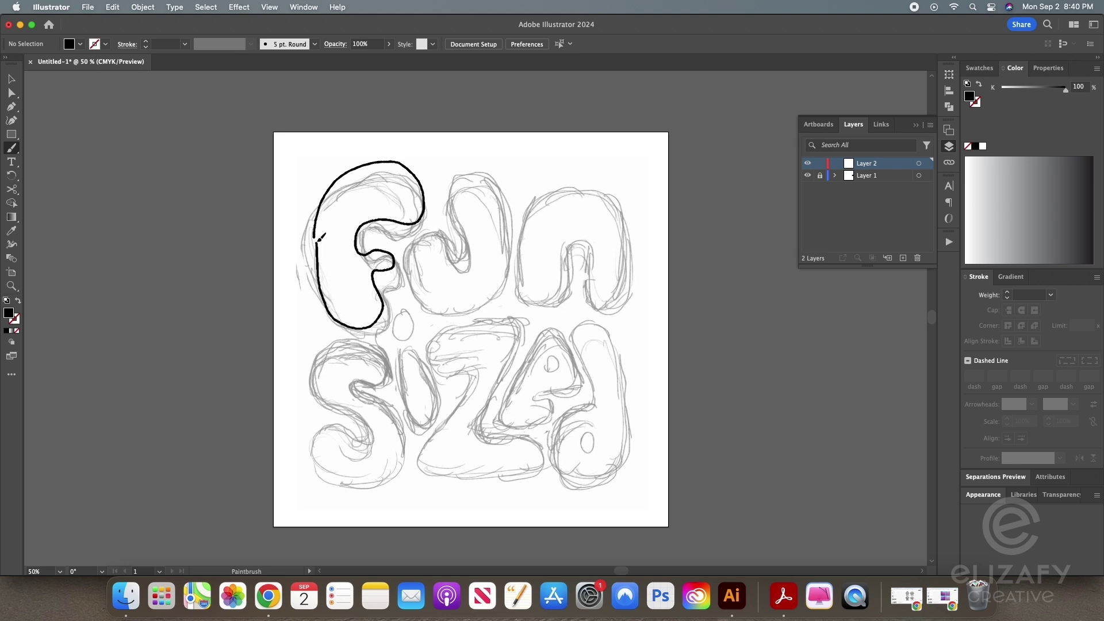
drag(320, 238, 316, 231)
mouse_move(414, 266)
mouse_down()
mouse_move(509, 241)
mouse_move(414, 271)
mouse_up()
mouse_move(521, 285)
mouse_down()
mouse_move(635, 278)
mouse_move(579, 241)
mouse_move(521, 284)
mouse_up()
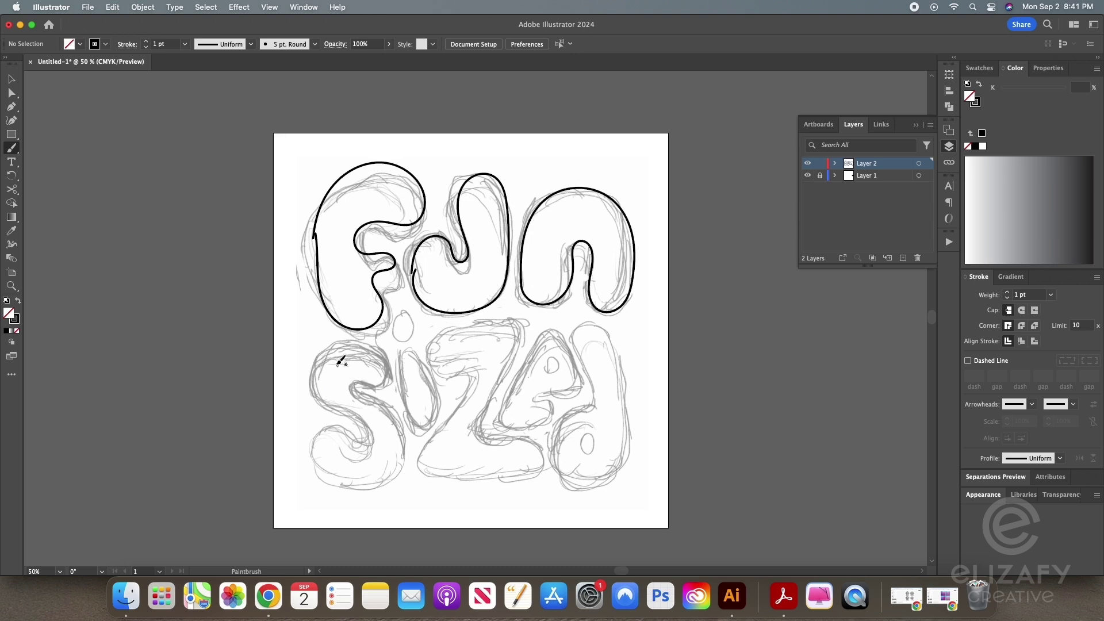
Trace the lower-word letters S, i with its dot, Z and e.
mouse_move(342, 361)
mouse_down()
mouse_move(397, 402)
mouse_move(322, 420)
mouse_move(340, 361)
mouse_up()
mouse_move(401, 352)
mouse_down()
mouse_move(423, 426)
mouse_move(404, 352)
mouse_up()
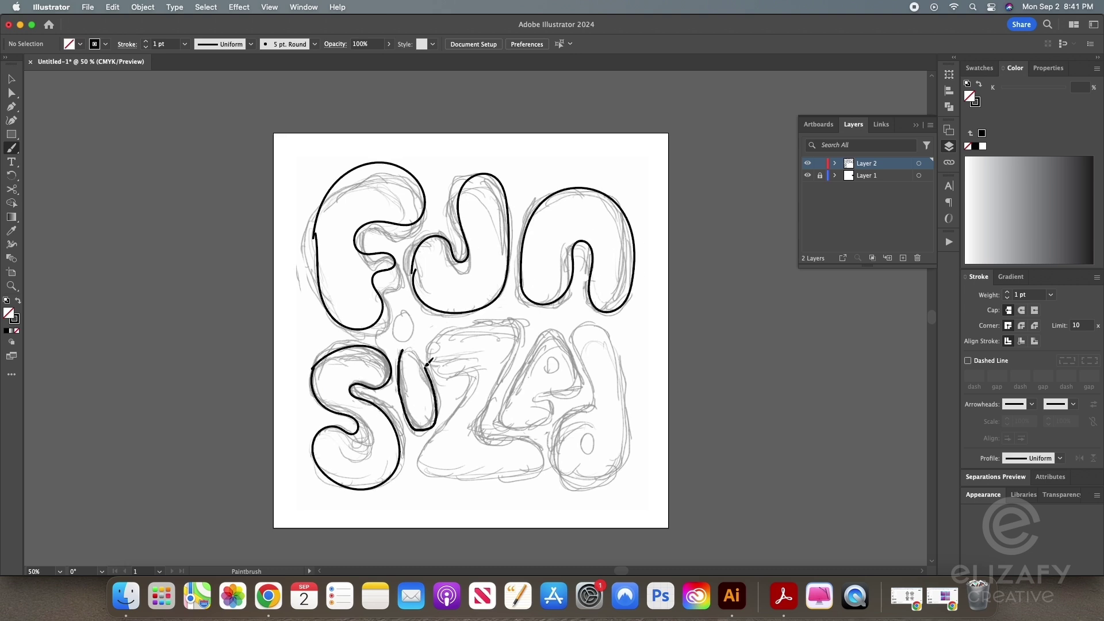
mouse_move(402, 314)
mouse_down()
mouse_move(563, 463)
mouse_move(483, 429)
mouse_move(435, 326)
mouse_up()
mouse_move(544, 332)
mouse_down()
mouse_move(524, 369)
mouse_move(575, 347)
mouse_move(547, 329)
mouse_up()
mouse_move(585, 410)
mouse_down()
mouse_move(613, 480)
mouse_move(632, 357)
mouse_move(598, 379)
mouse_move(585, 410)
mouse_up()
Trace the d, hide the sketch layer, and redraw the F and u outlines with the Pencil.
drag(598, 433, 596, 435)
click(808, 175)
mouse_move(322, 230)
mouse_down()
mouse_move(345, 168)
mouse_move(428, 207)
mouse_move(369, 242)
mouse_move(315, 235)
mouse_up()
key(v)
click(513, 366)
key(n)
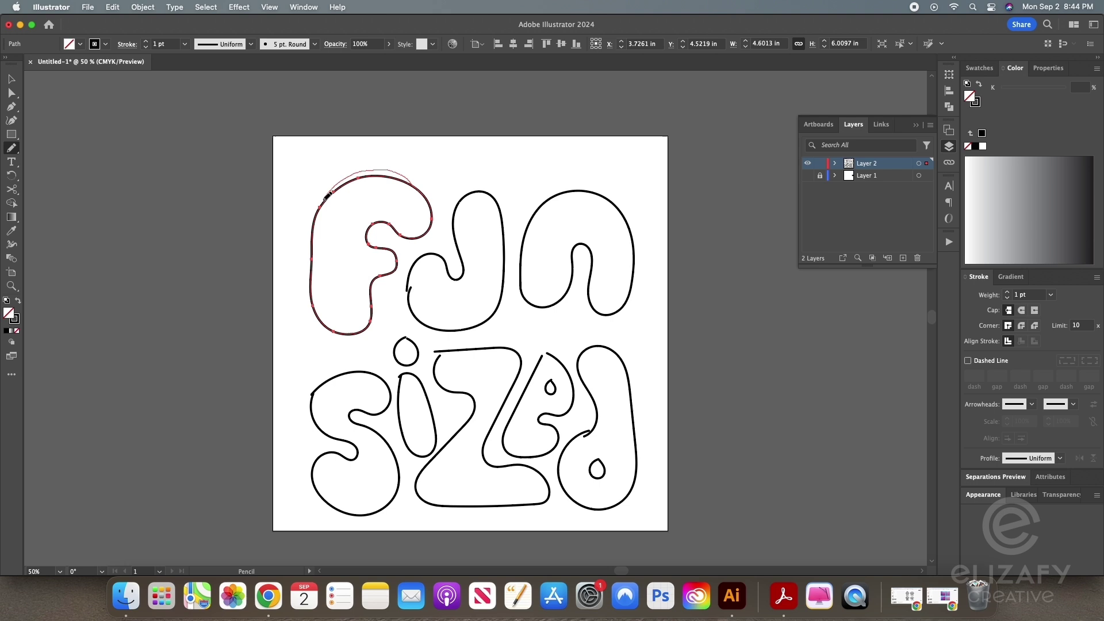
mouse_move(320, 184)
mouse_down()
mouse_move(382, 227)
mouse_move(358, 342)
mouse_move(432, 219)
mouse_move(378, 228)
mouse_move(456, 266)
mouse_up()
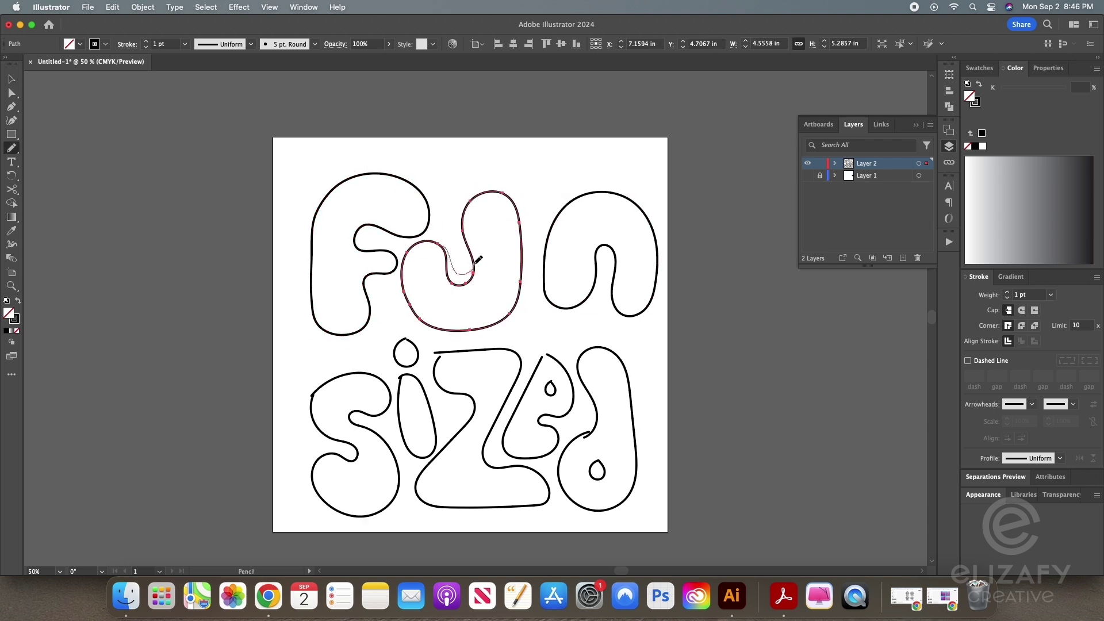
mouse_move(460, 276)
mouse_down()
mouse_move(489, 187)
mouse_move(517, 305)
mouse_move(414, 253)
mouse_up()
Reshape and reposition the top-word letter outlines.
key(v)
click(380, 175)
drag(381, 176, 424, 180)
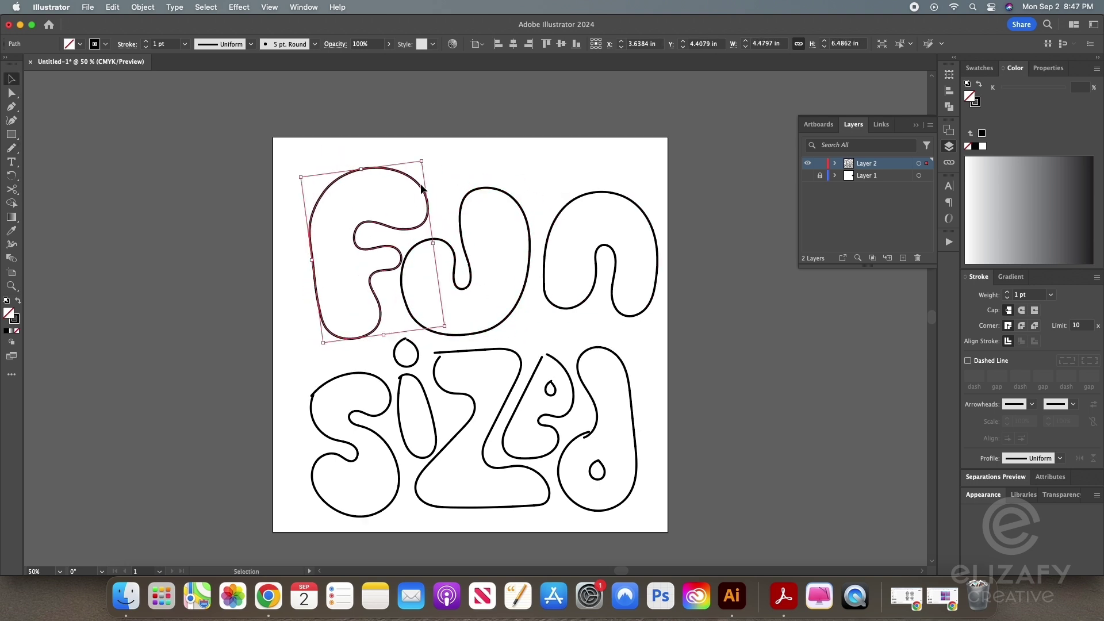
click(514, 181)
Redraw the S and Z outlines, then nudge the e and d into place.
key(n)
mouse_move(356, 504)
mouse_down()
mouse_move(379, 380)
mouse_move(317, 443)
mouse_move(345, 506)
mouse_up()
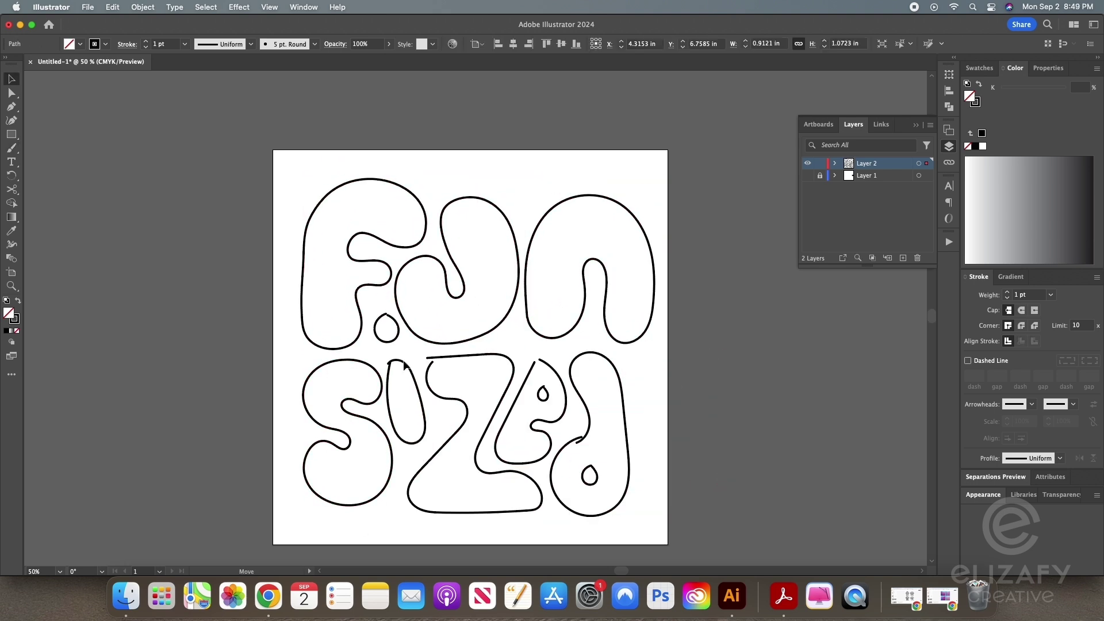
mouse_move(403, 368)
mouse_down()
mouse_move(414, 443)
mouse_move(546, 506)
mouse_up()
mouse_move(517, 356)
mouse_down()
mouse_move(499, 422)
mouse_move(414, 495)
mouse_move(432, 460)
mouse_move(568, 394)
mouse_move(661, 402)
mouse_move(553, 414)
mouse_up()
key(v)
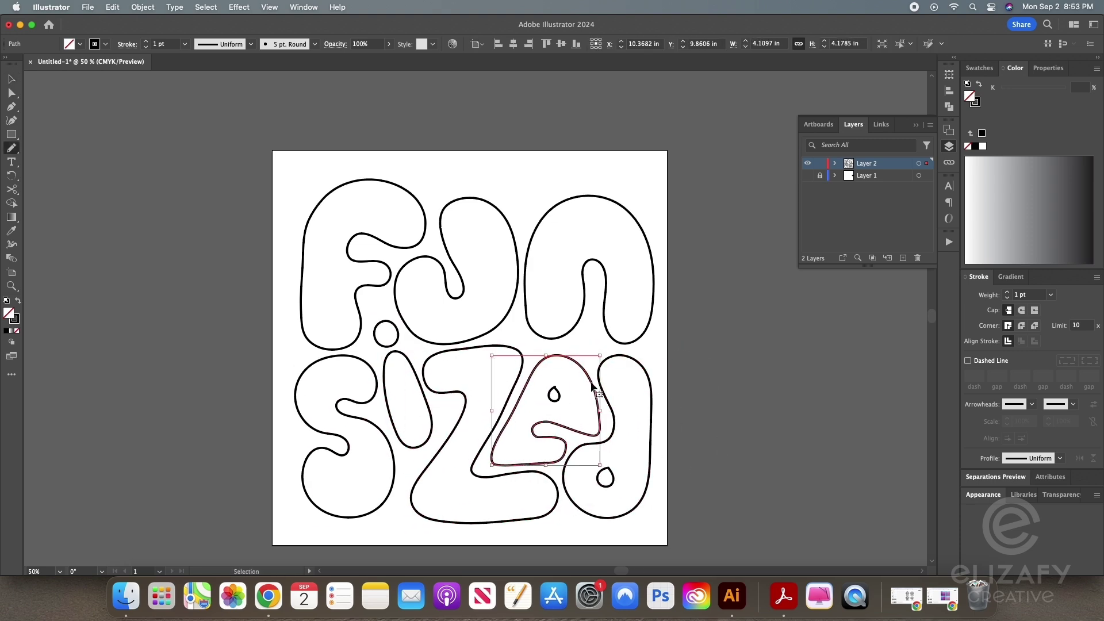
drag(679, 426, 662, 425)
drag(402, 397, 403, 403)
Fill the letter shapes solid black and start exporting the artwork as an image.
key(shift+x)
click(283, 136)
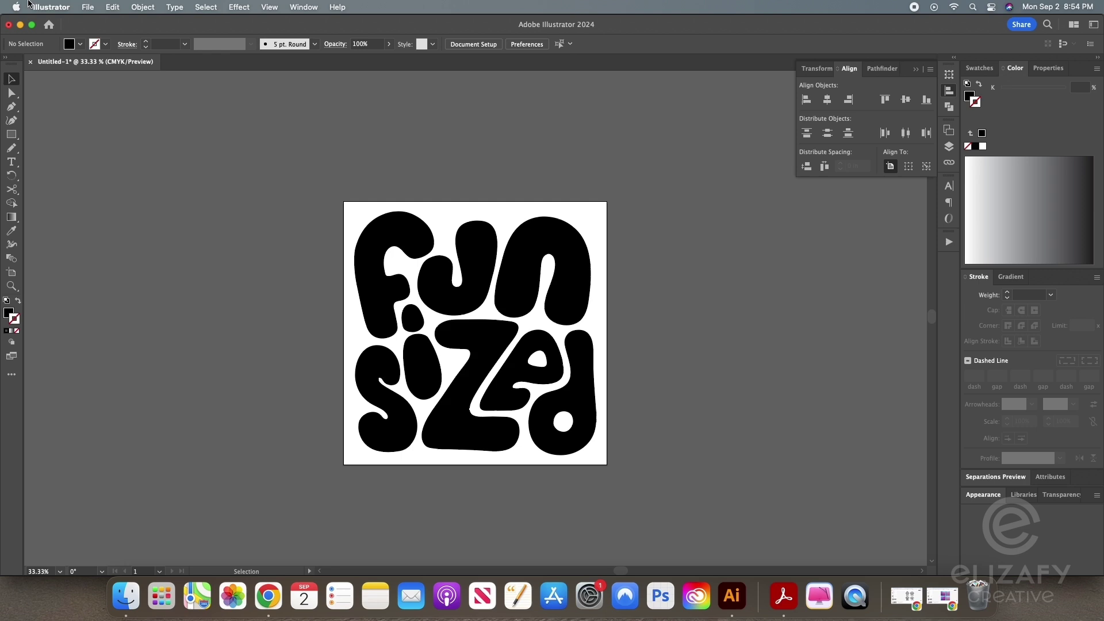
click(87, 7)
mouse_move(110, 264)
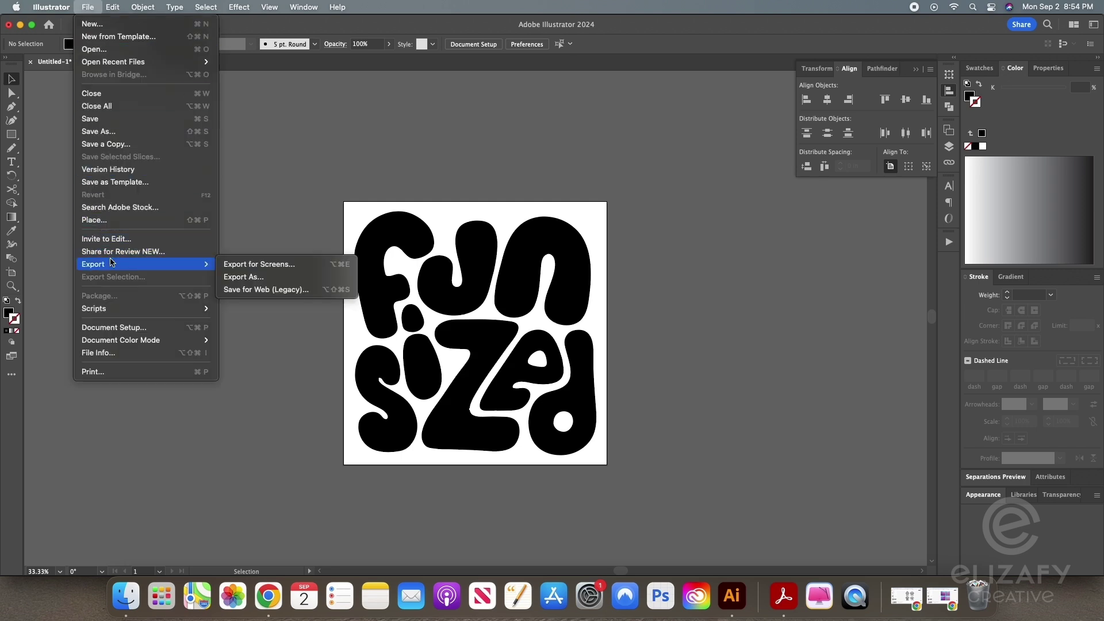
click(273, 279)
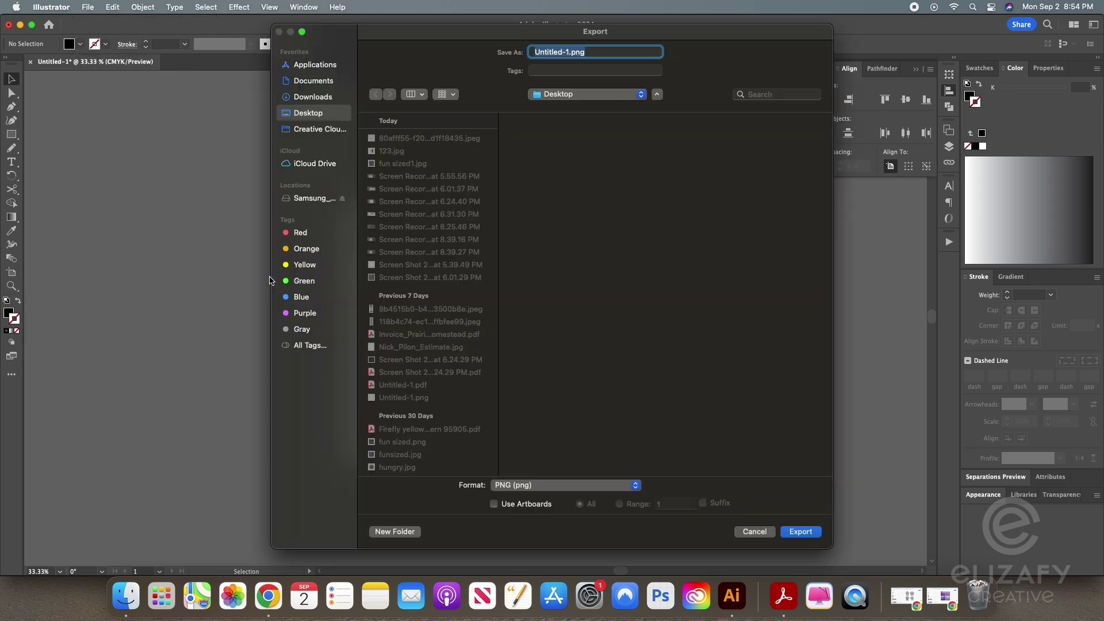
Export the artboard as fun sized1.jpg at 300 ppi, replacing the existing file.
click(409, 165)
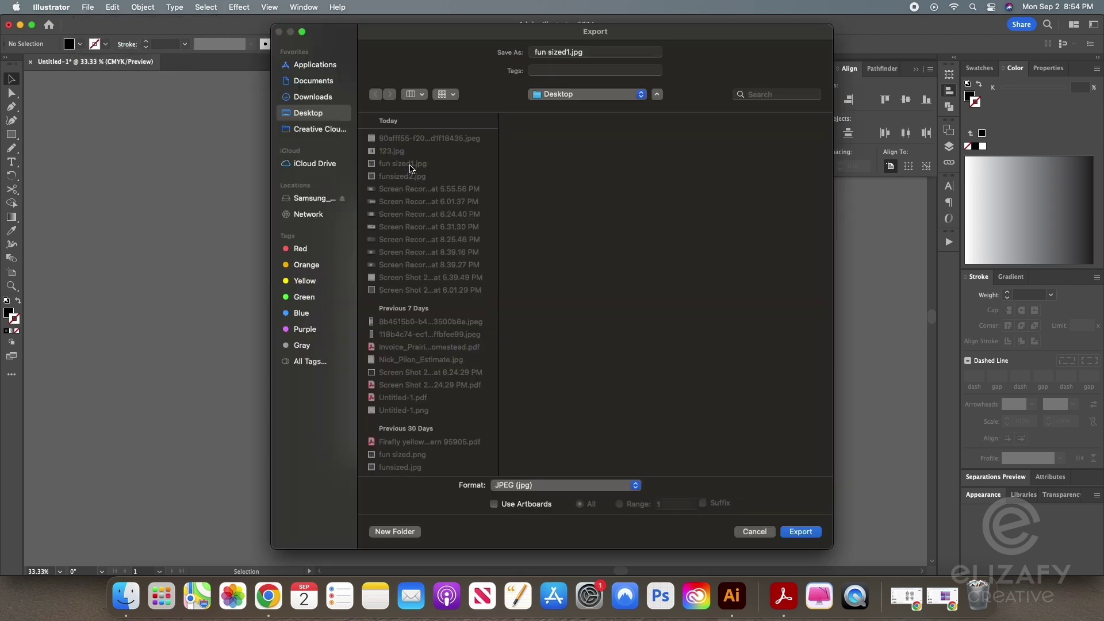
click(522, 508)
click(808, 532)
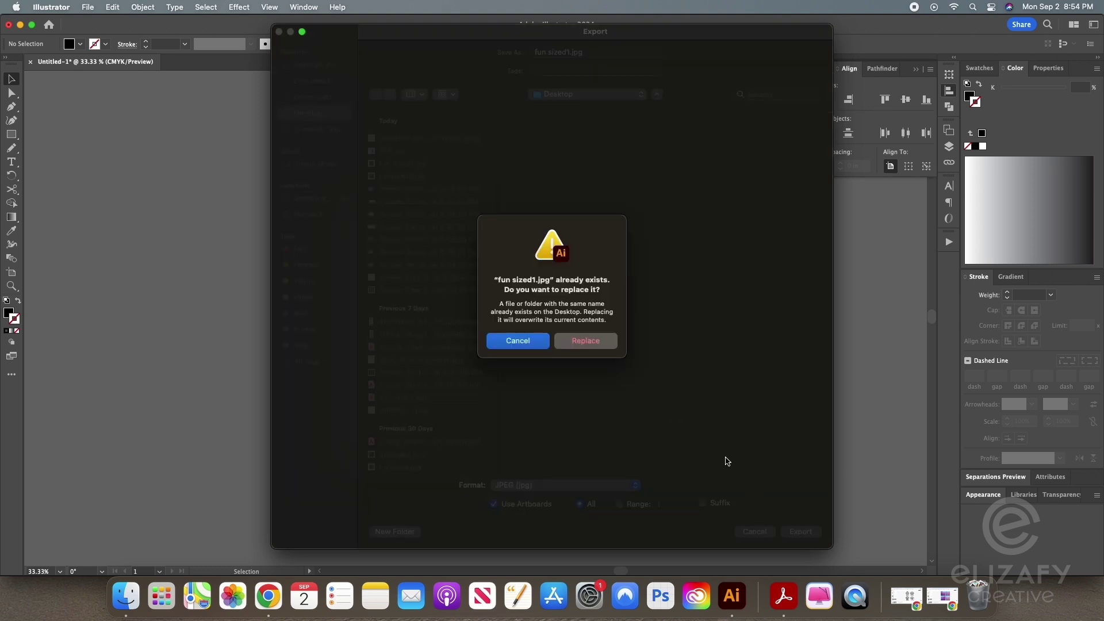
click(585, 341)
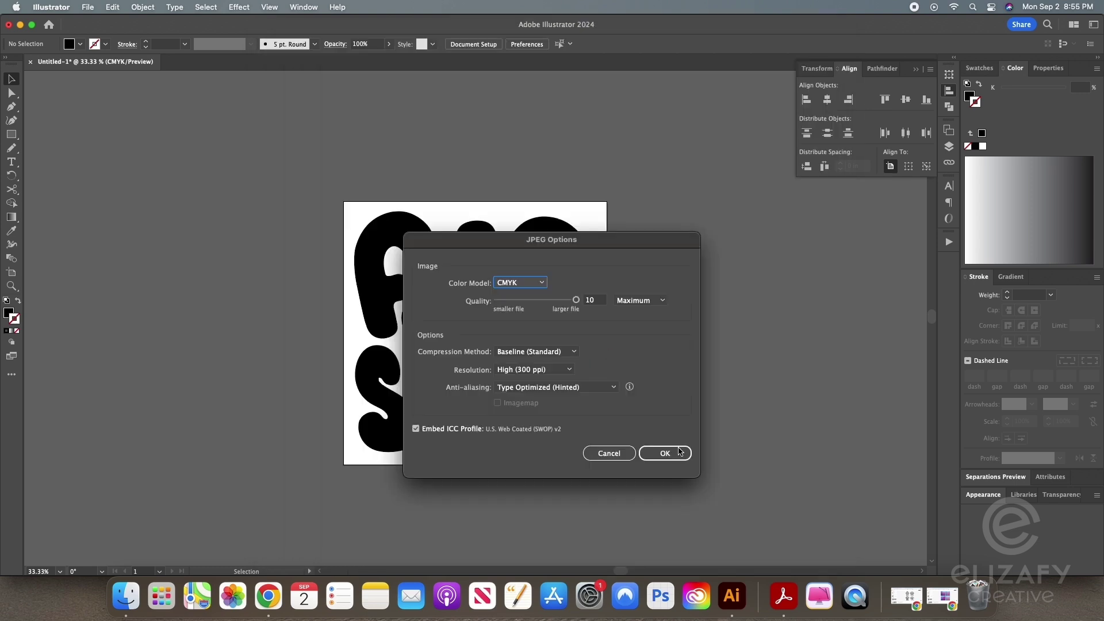
click(678, 452)
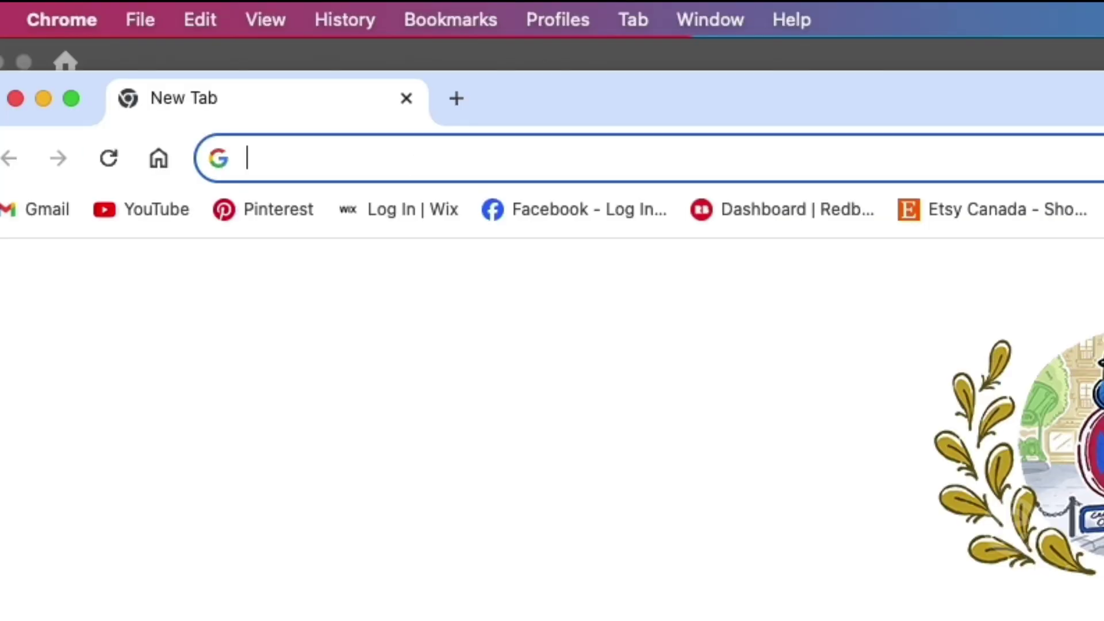
Load the Adobe Firefly site in Chrome and open Text to image with the prompt 'hu'.
text(fire)
key(Return)
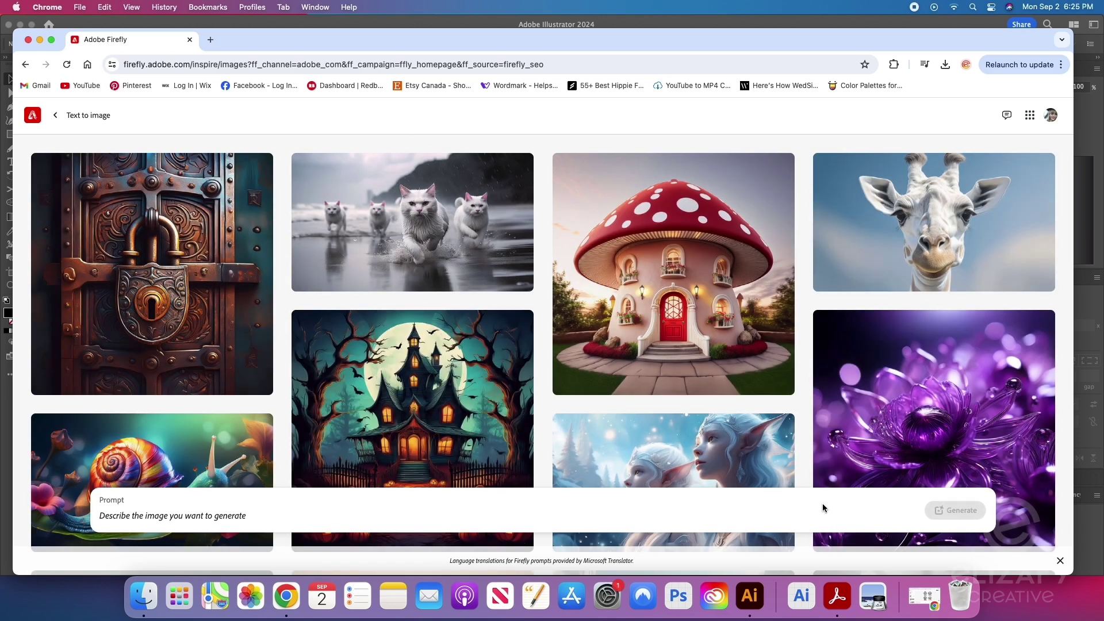
text(hu)
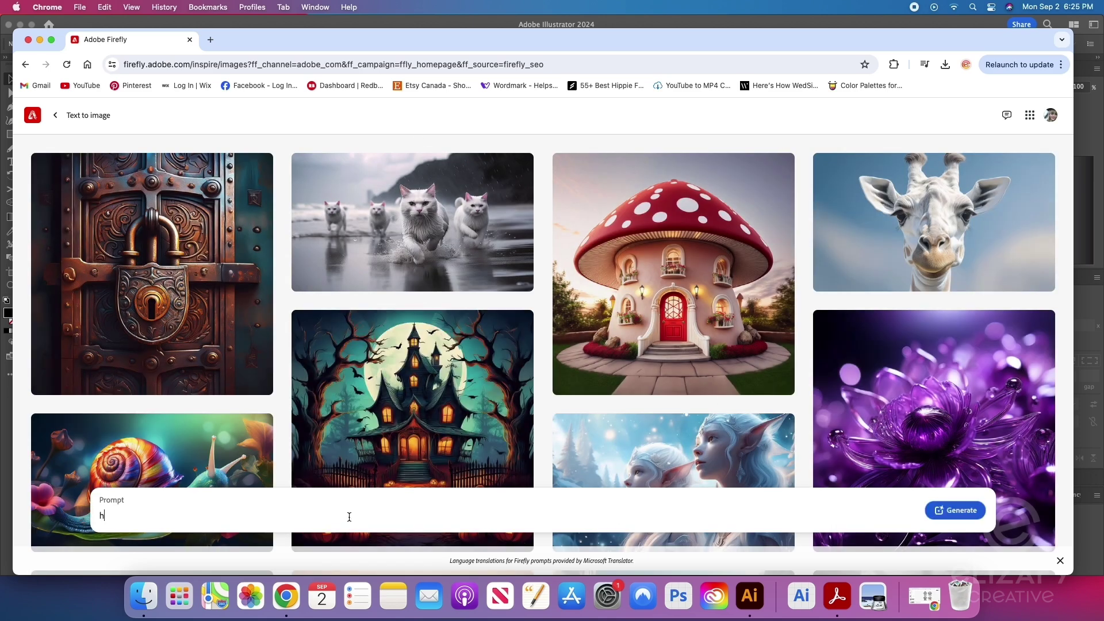
key(Return)
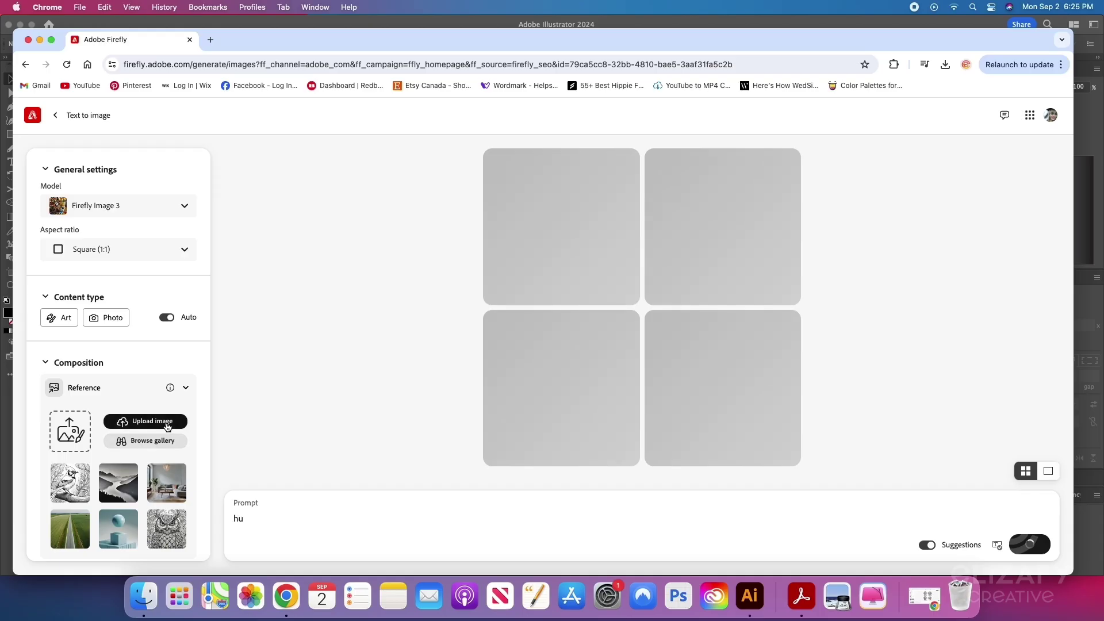
Upload fun sized1.jpg from the Desktop as the Composition reference and accept the rights notice.
click(166, 423)
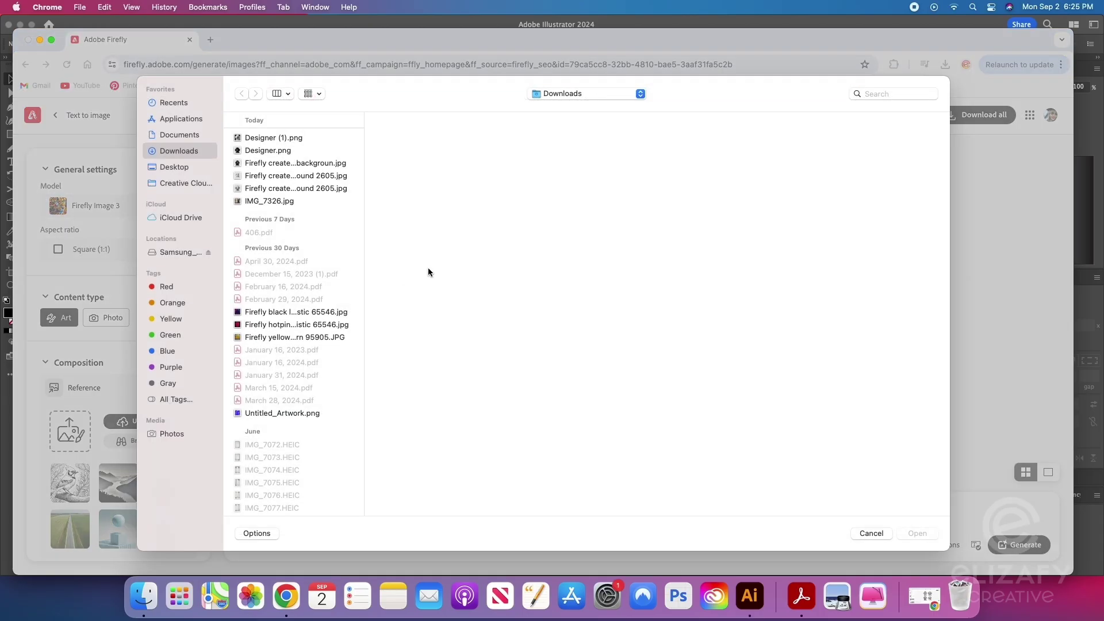
click(185, 166)
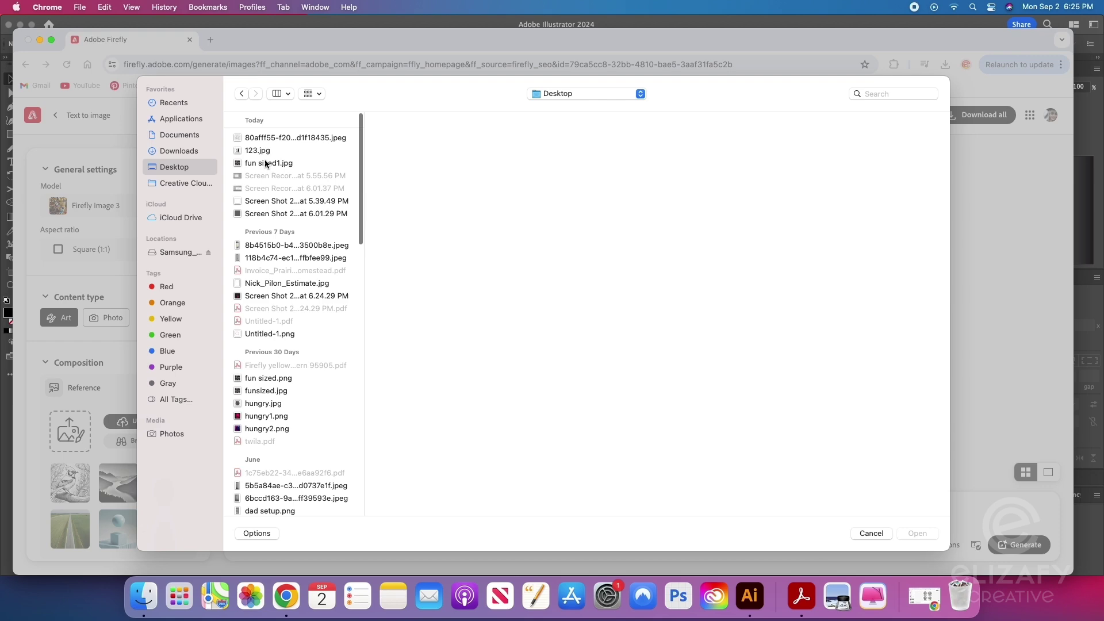
click(290, 164)
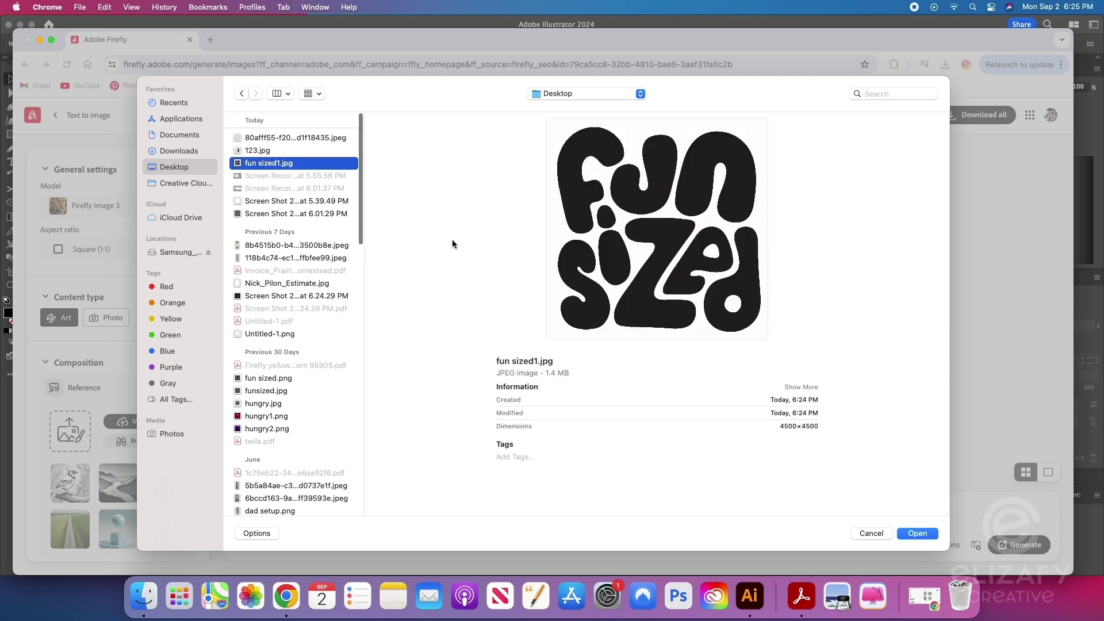
click(917, 533)
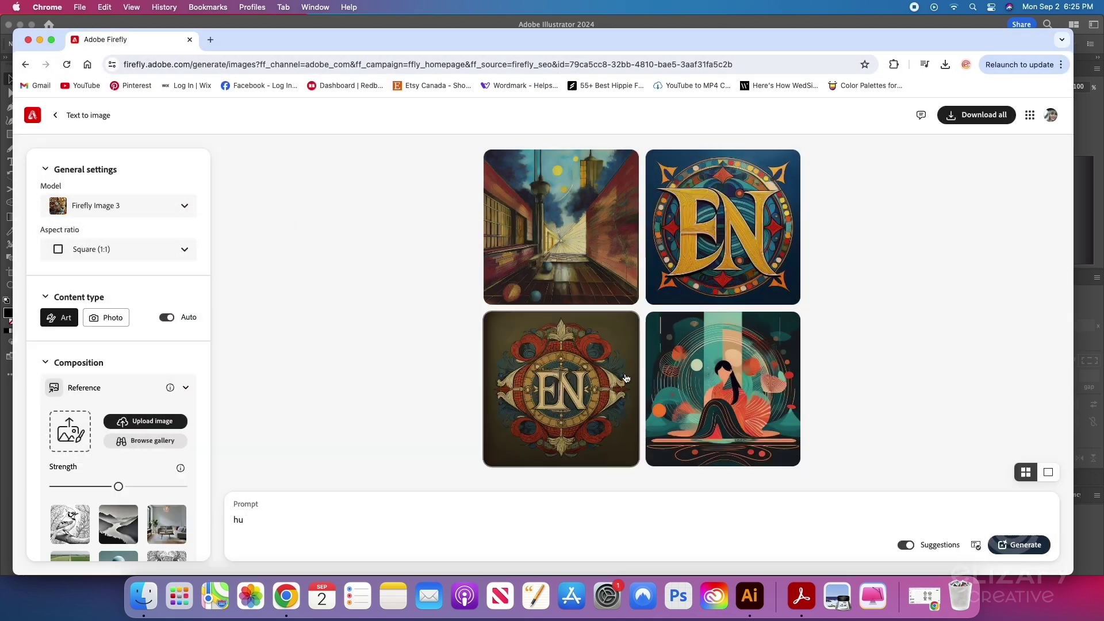
click(633, 378)
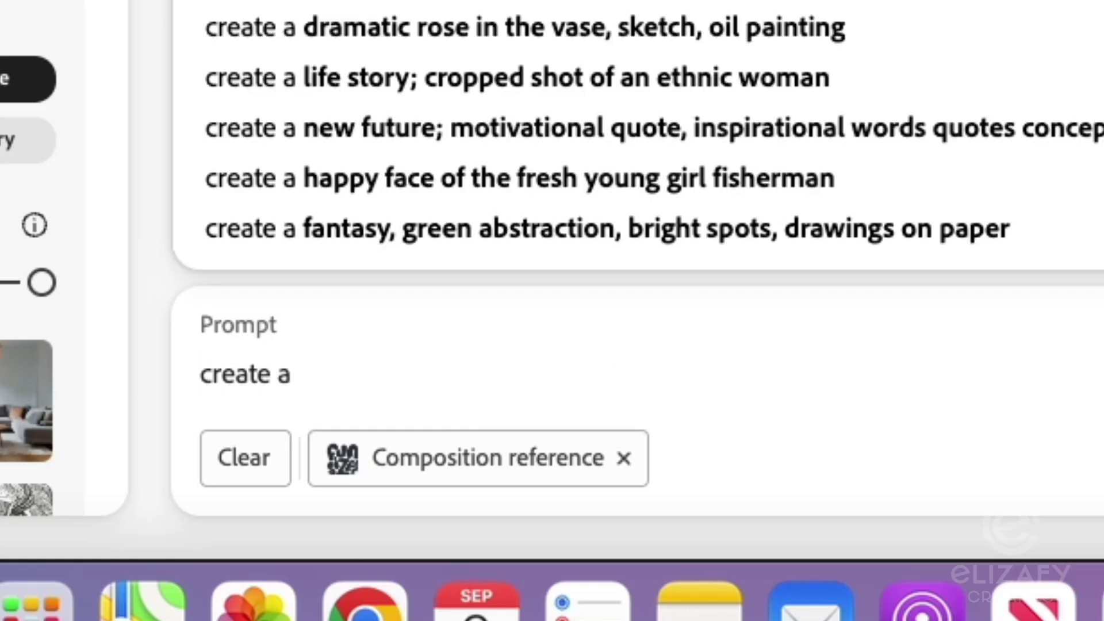
Generate images from the prompt 'pink shiny text, green background, hyper realistic'.
text(p)
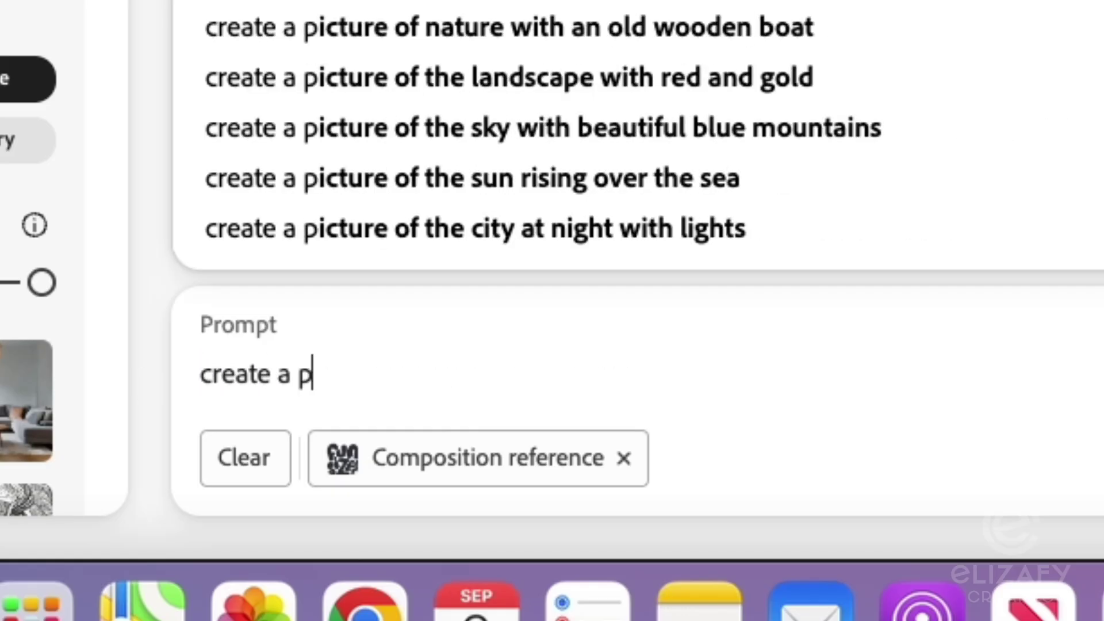
key(BackSpace)
key(BackSpace)
text(pink shiny text, green backgro)
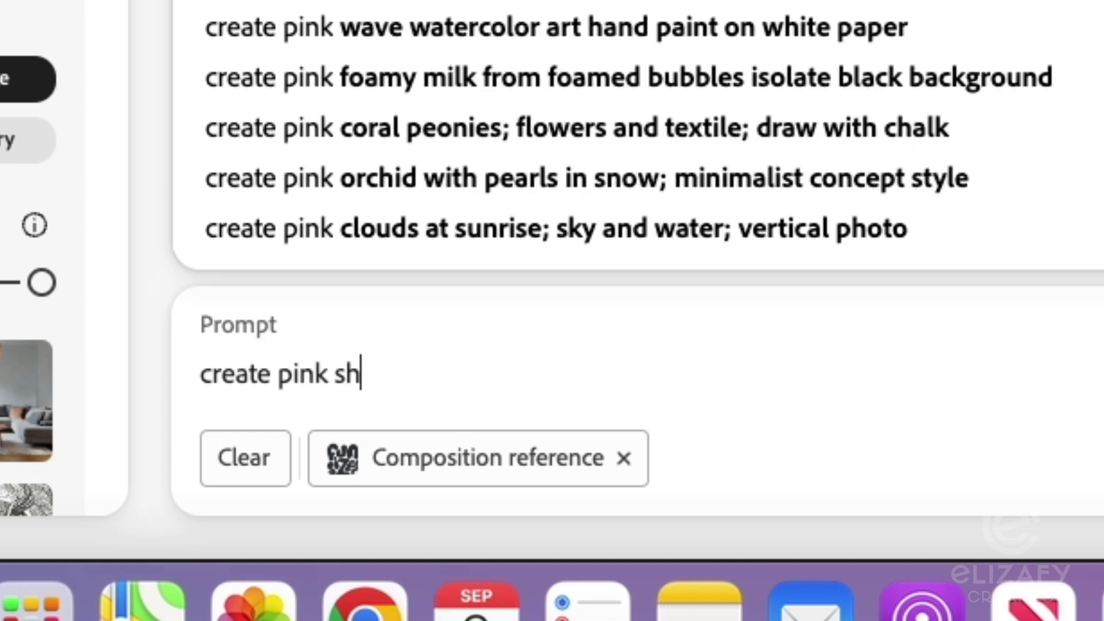
text(und, hyper realistic)
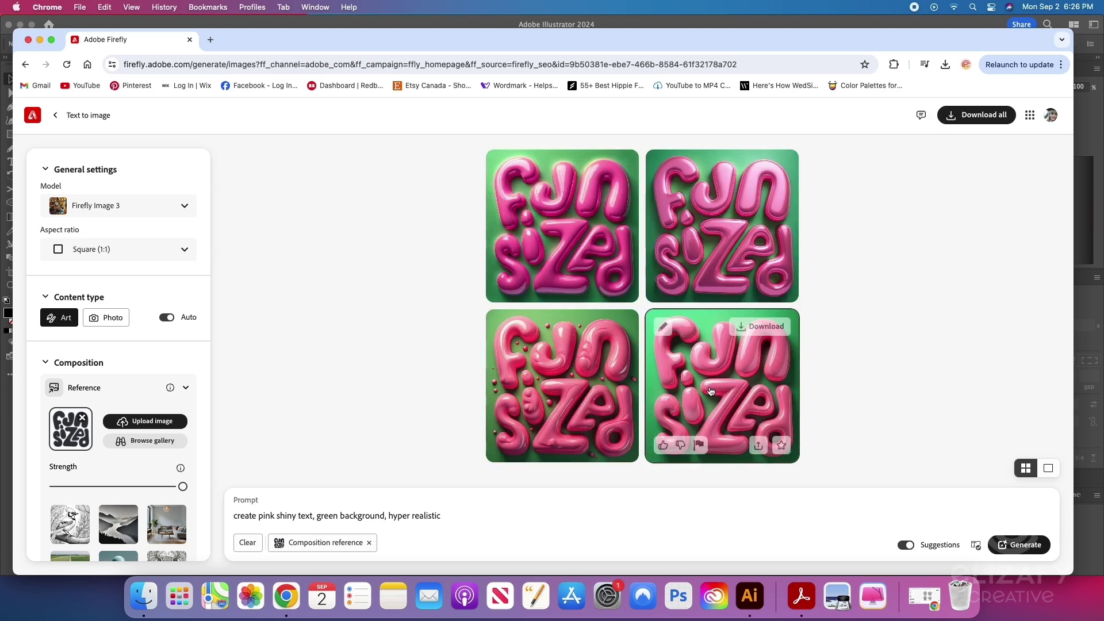
Preview the bottom-right result full size and download it.
click(709, 386)
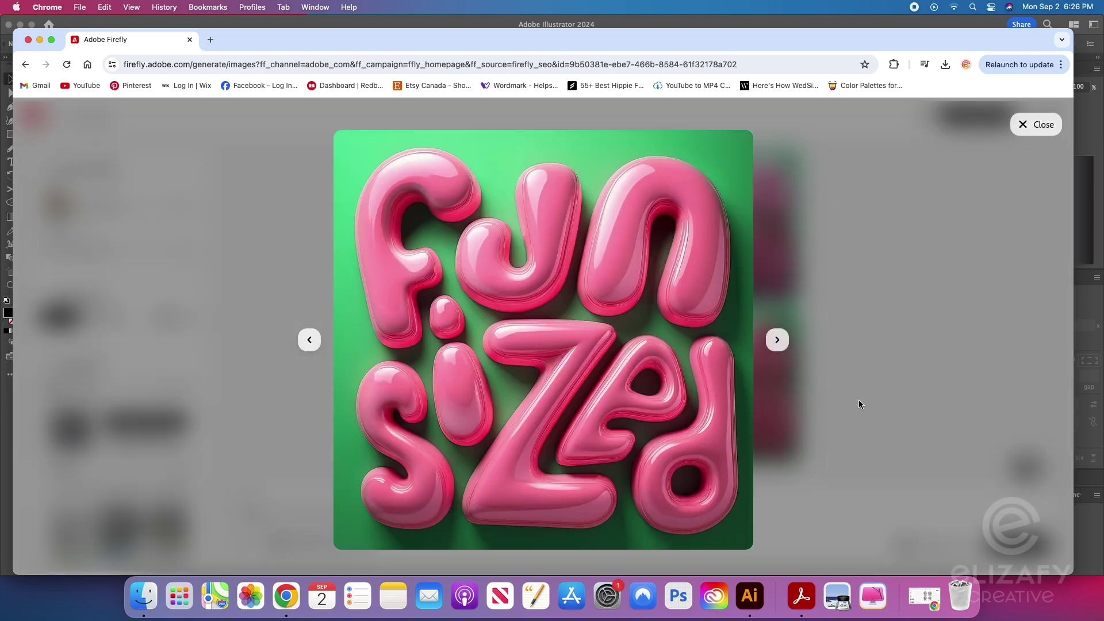
click(844, 282)
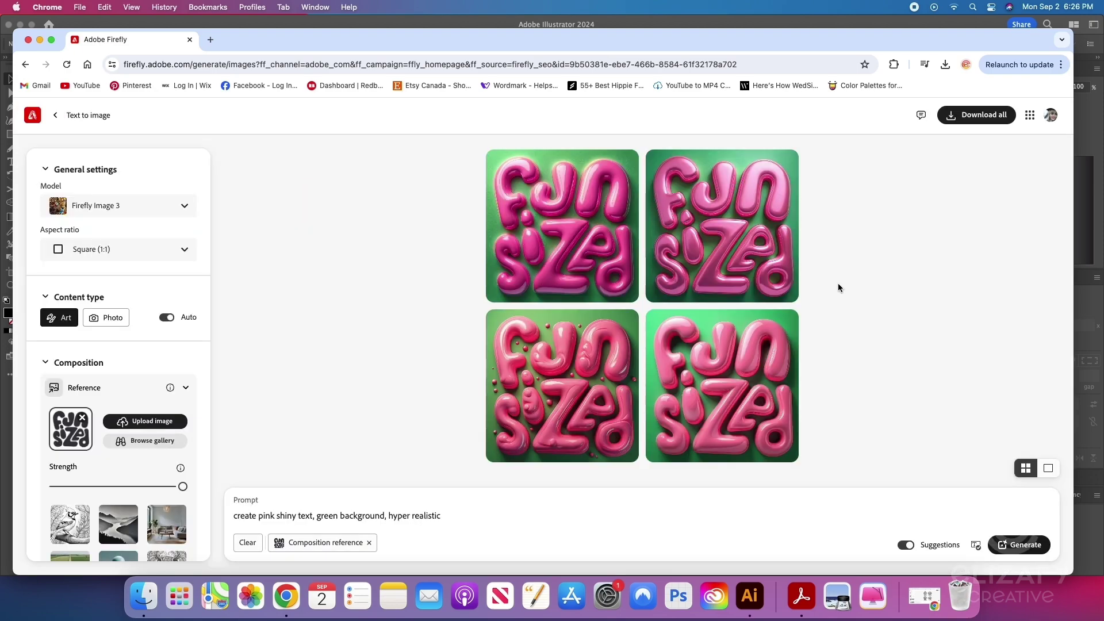
click(775, 328)
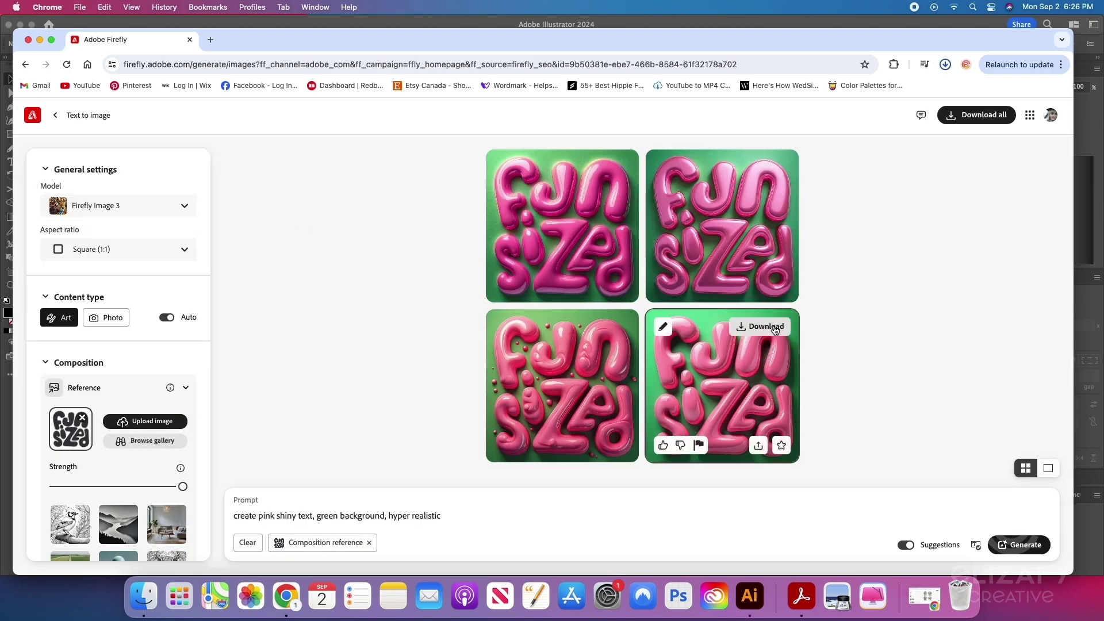
click(892, 403)
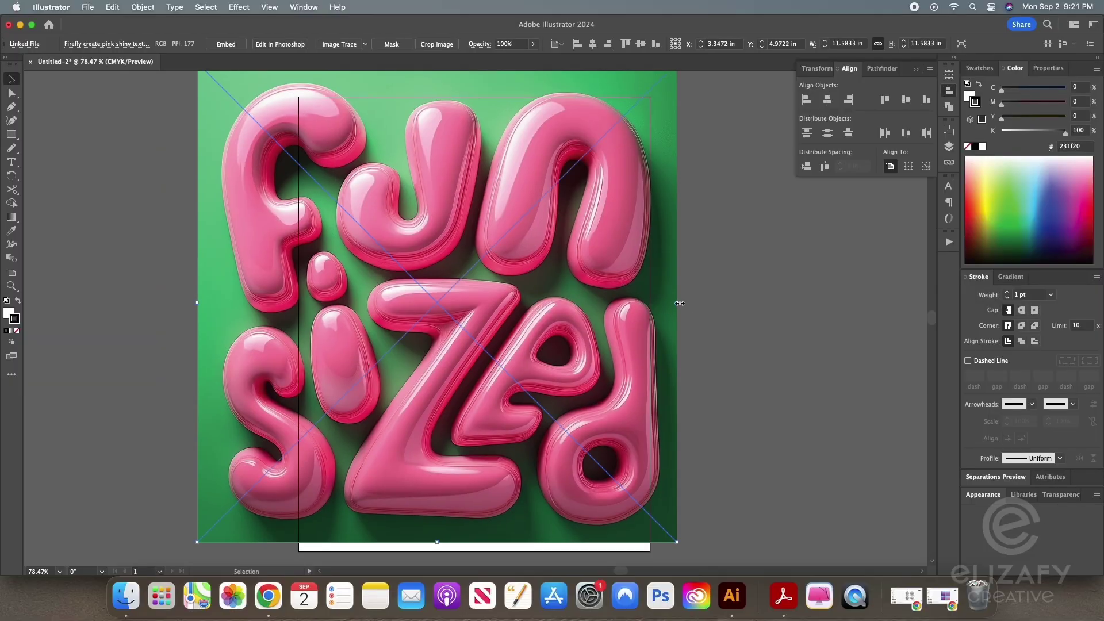
Proportionally shrink the placed Firefly lettering image to 5.6389 in square at X 4.1806, Y 5.6111 in.
drag(680, 303, 487, 281)
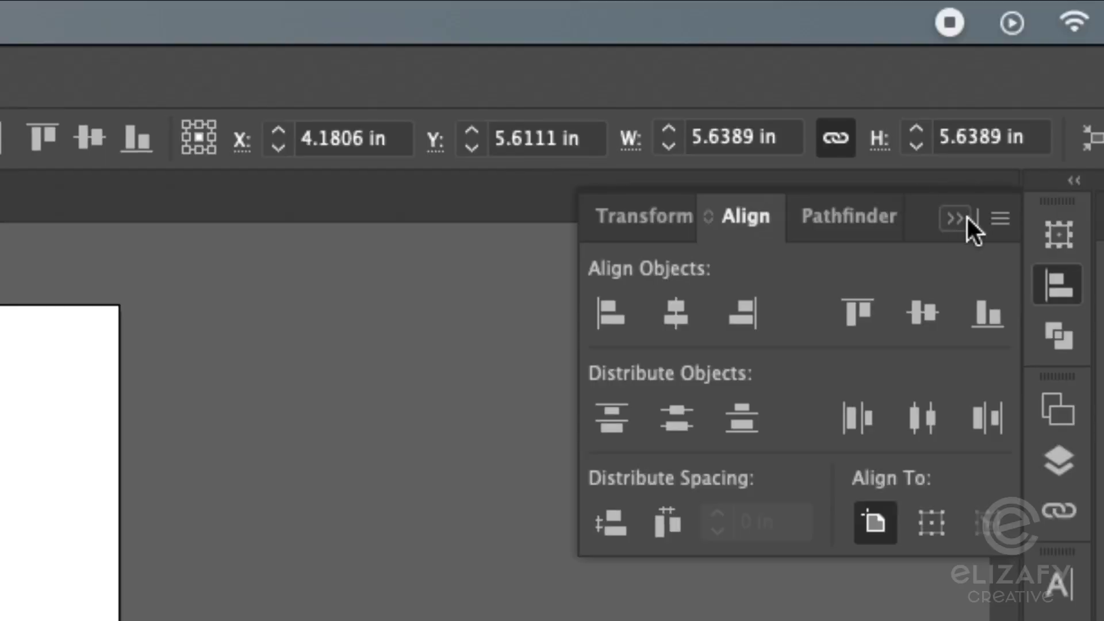
Set the image width to 7.9375 in and deselect it.
click(969, 220)
click(698, 136)
text(7.9)
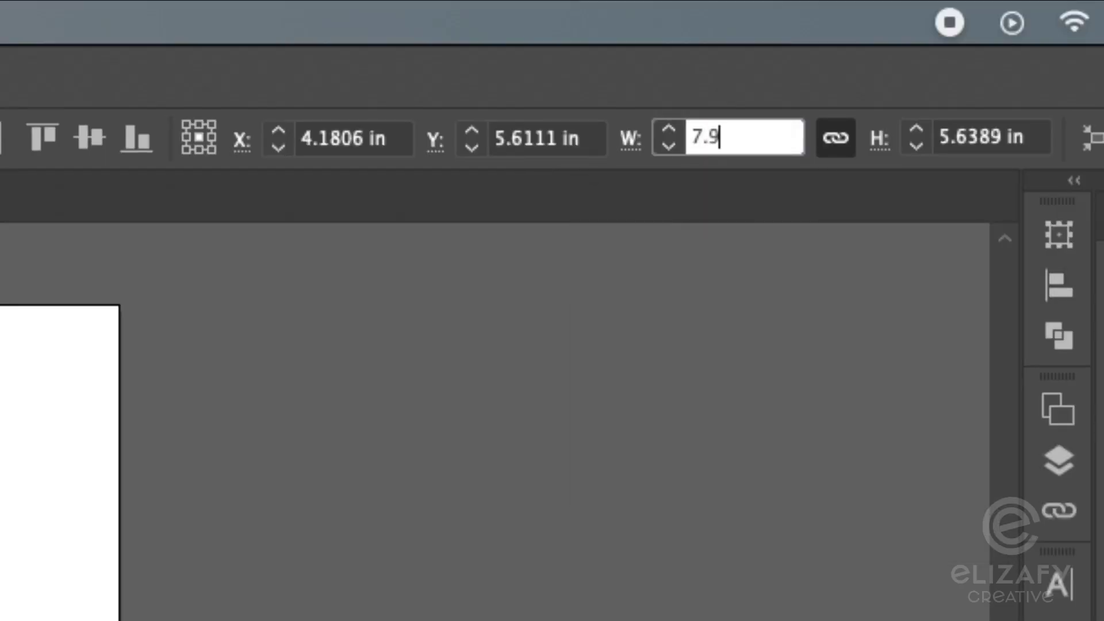
text(375)
key(Return)
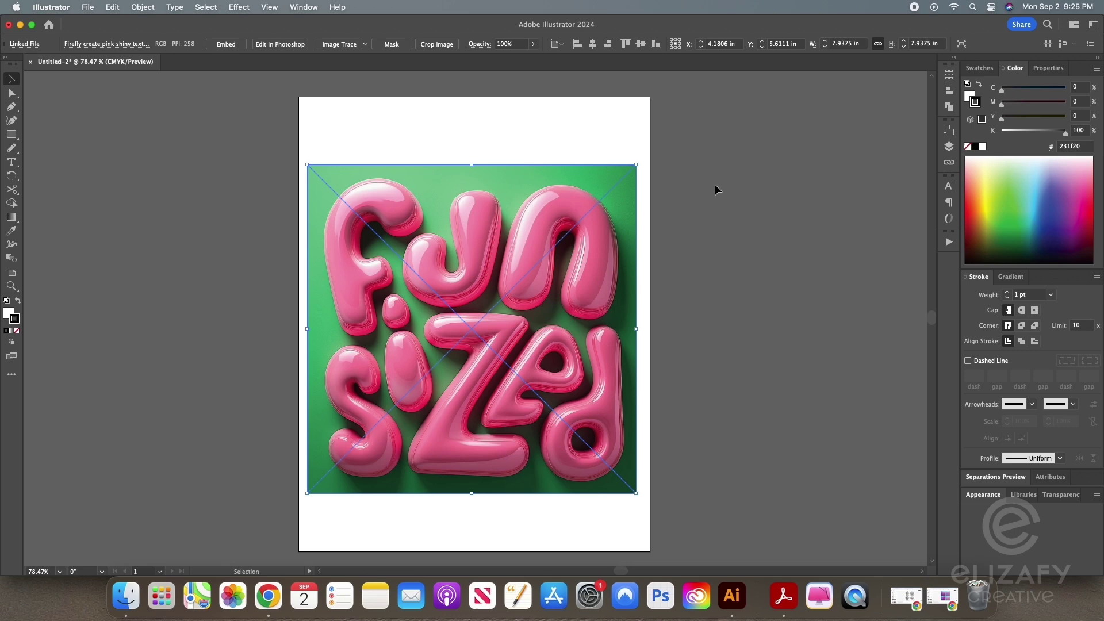
click(703, 147)
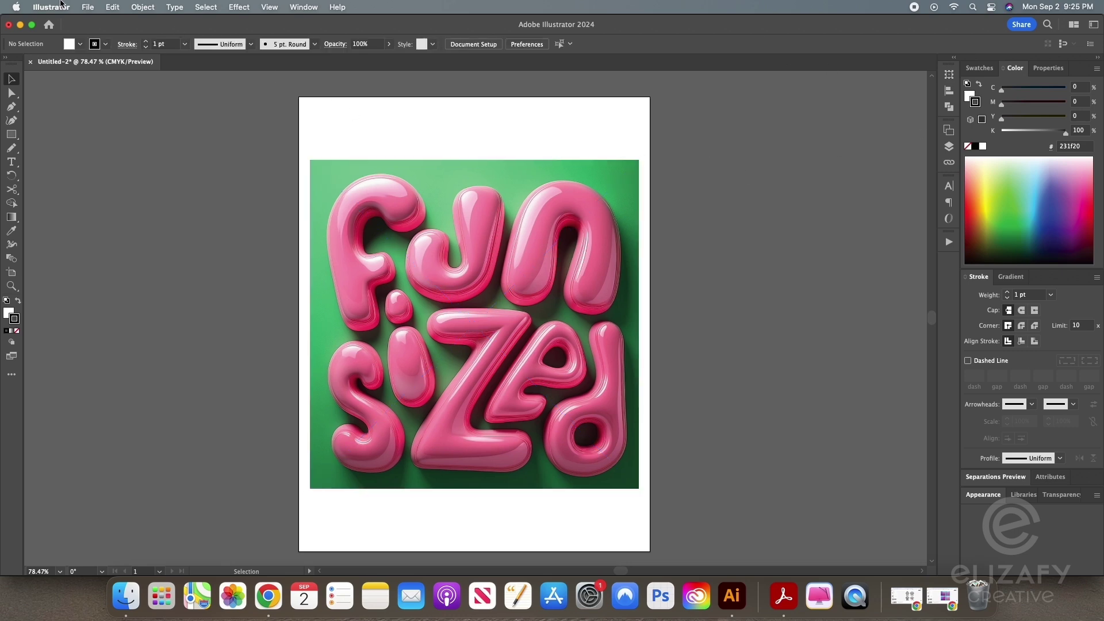
Save the artwork as Adobe PDF funsizedprint with the [High Quality Print] preset, then minimize Illustrator.
click(88, 7)
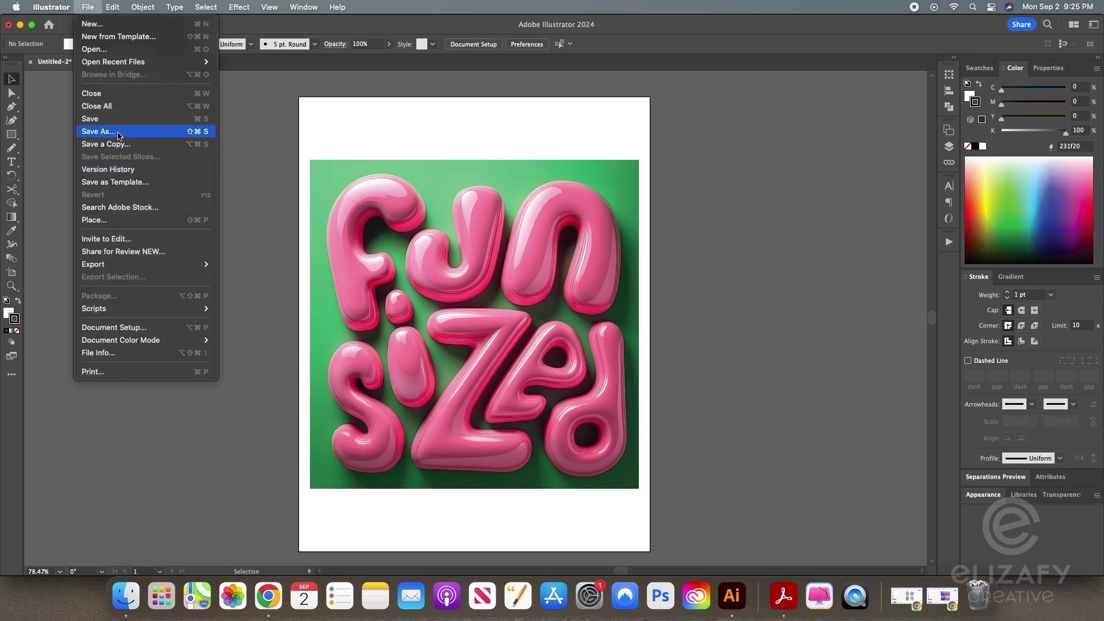
click(119, 133)
click(627, 417)
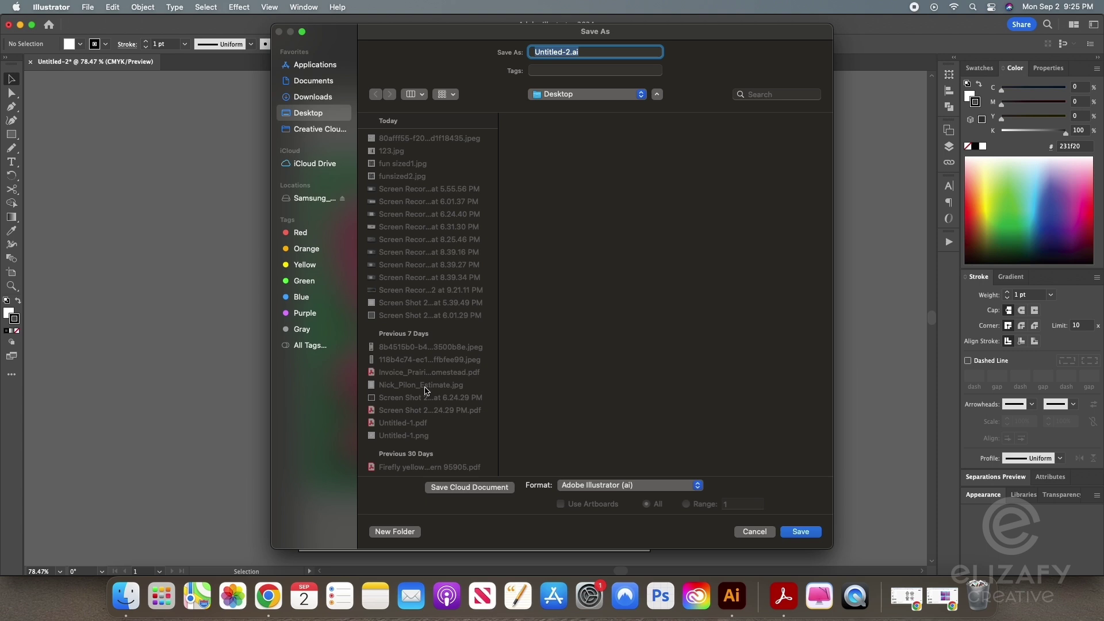
click(598, 488)
click(601, 526)
text(funsizedpriny.pdf)
key(Return)
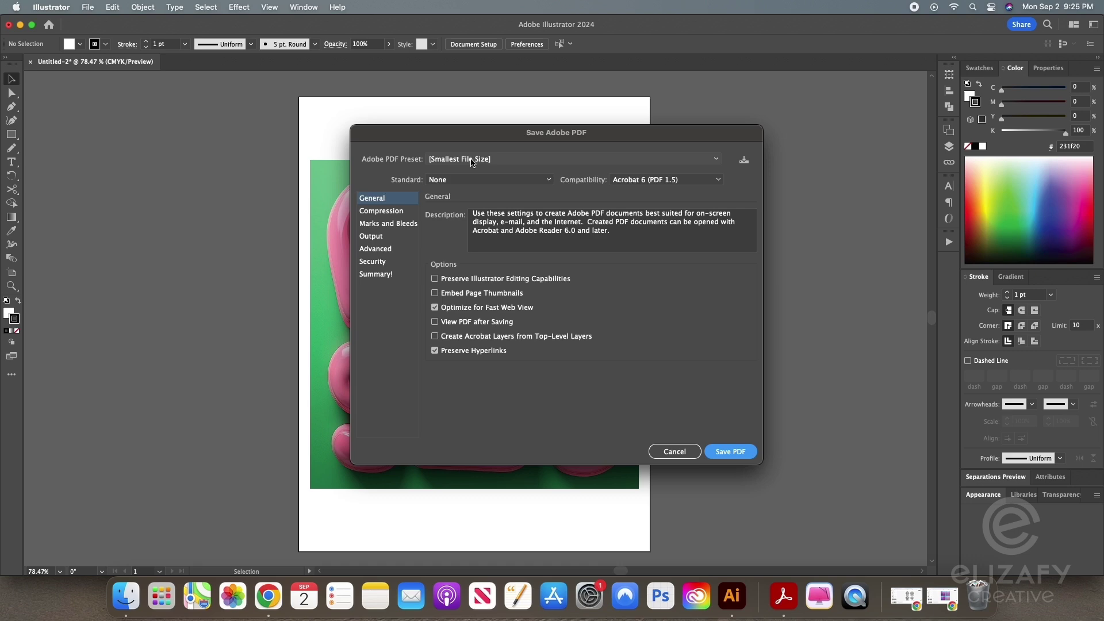
click(471, 159)
click(475, 204)
click(729, 452)
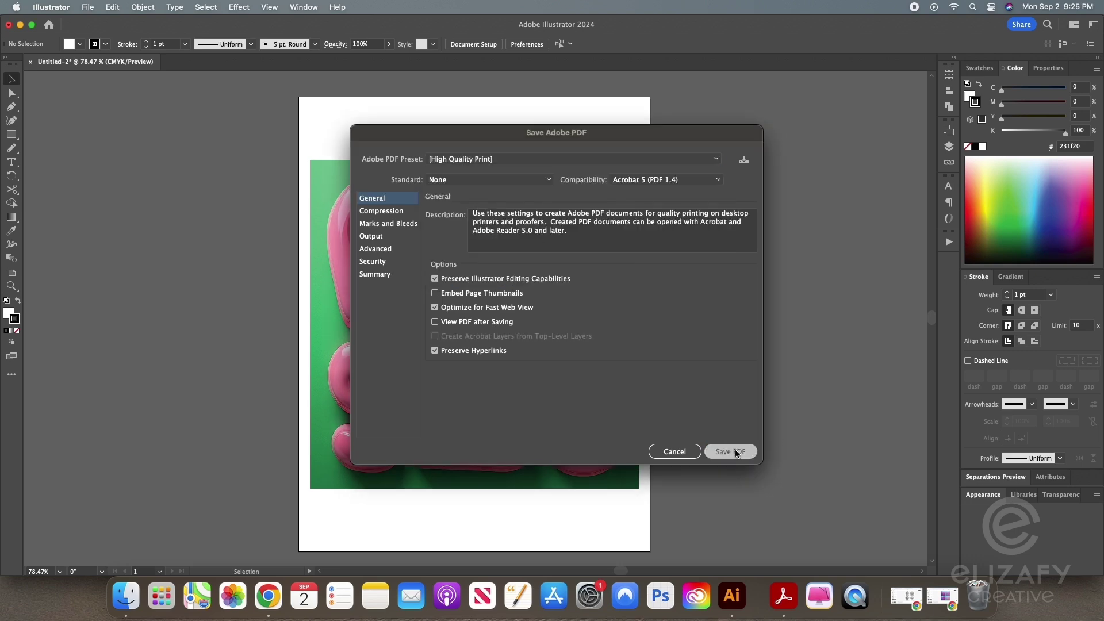
click(20, 25)
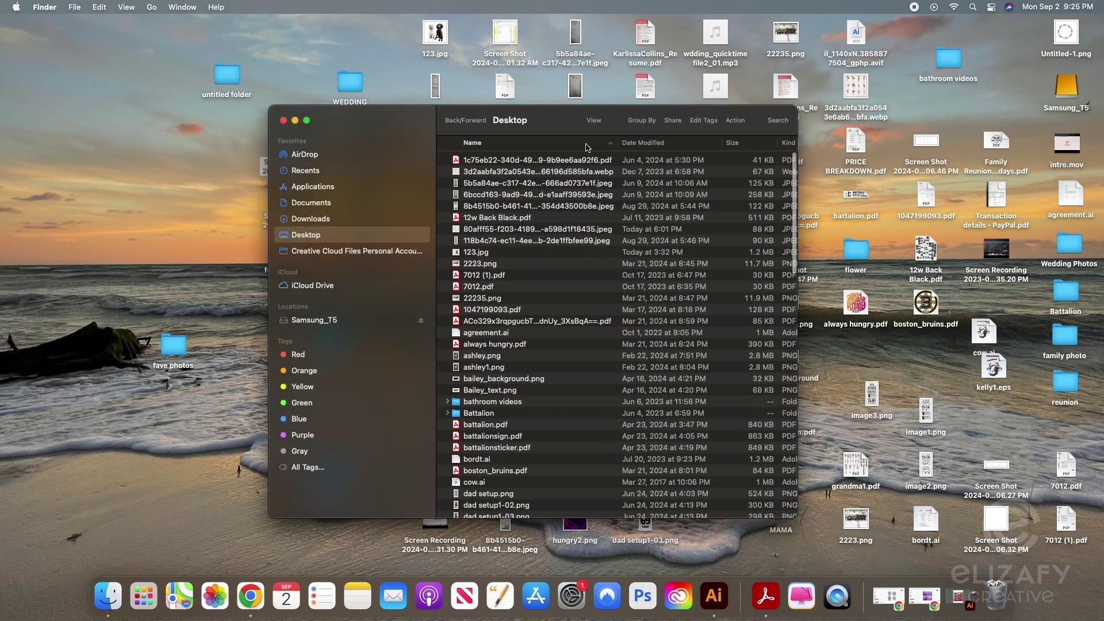
Open funsizedprint.pdf in Acrobat from the Desktop and bring up Print.
click(643, 145)
double_click(508, 160)
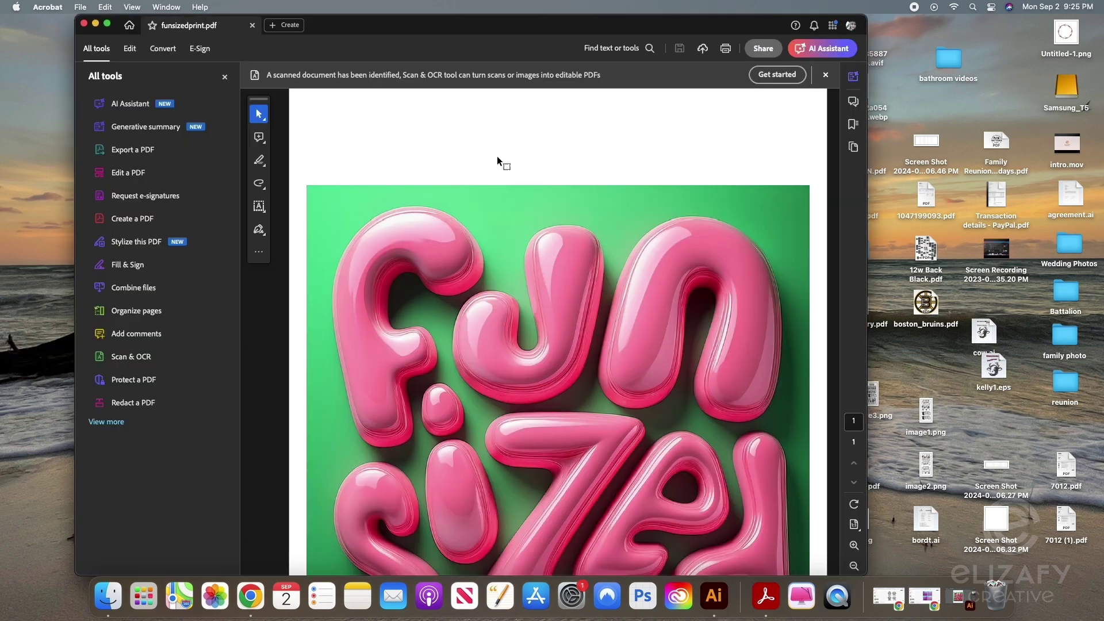
key(super+p)
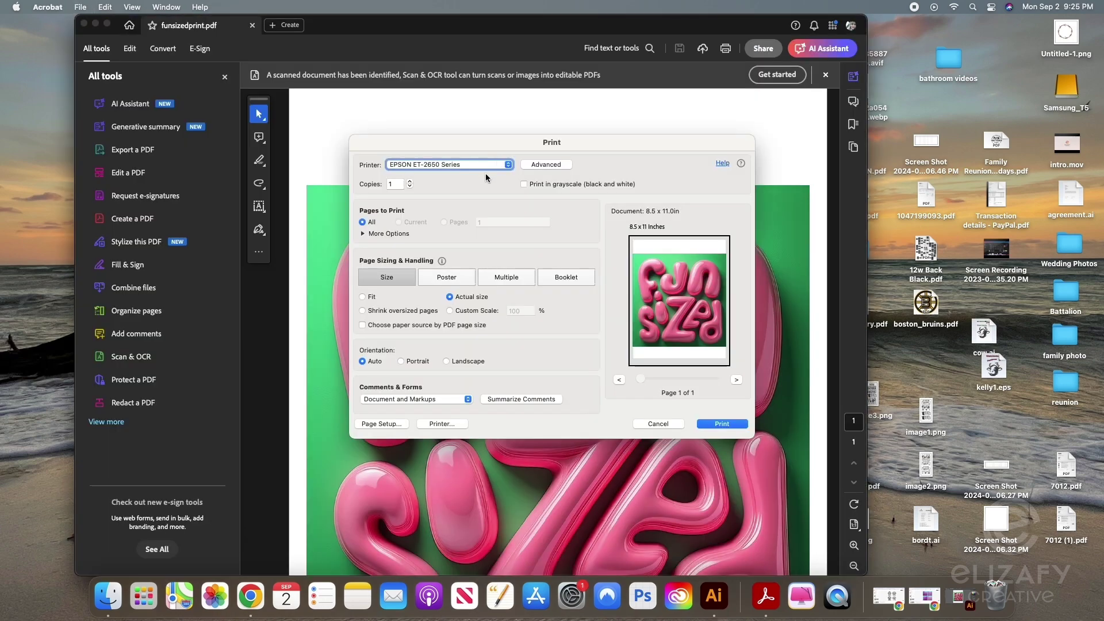
In the system printer dialog, set the EPSON ET-2650 Media Type to Photo.
click(441, 424)
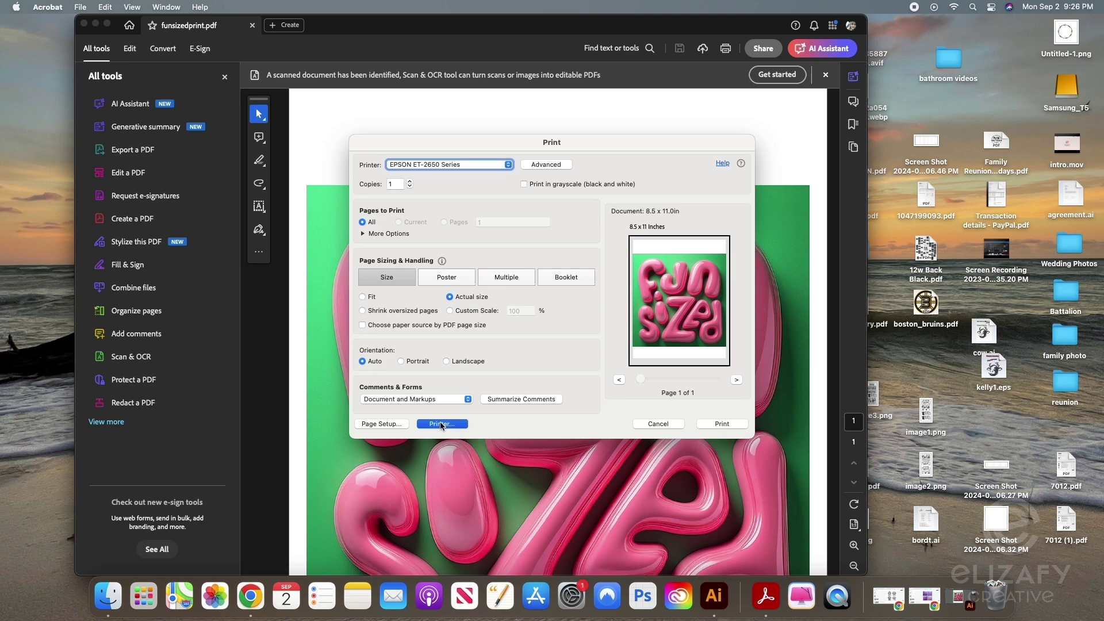
click(476, 326)
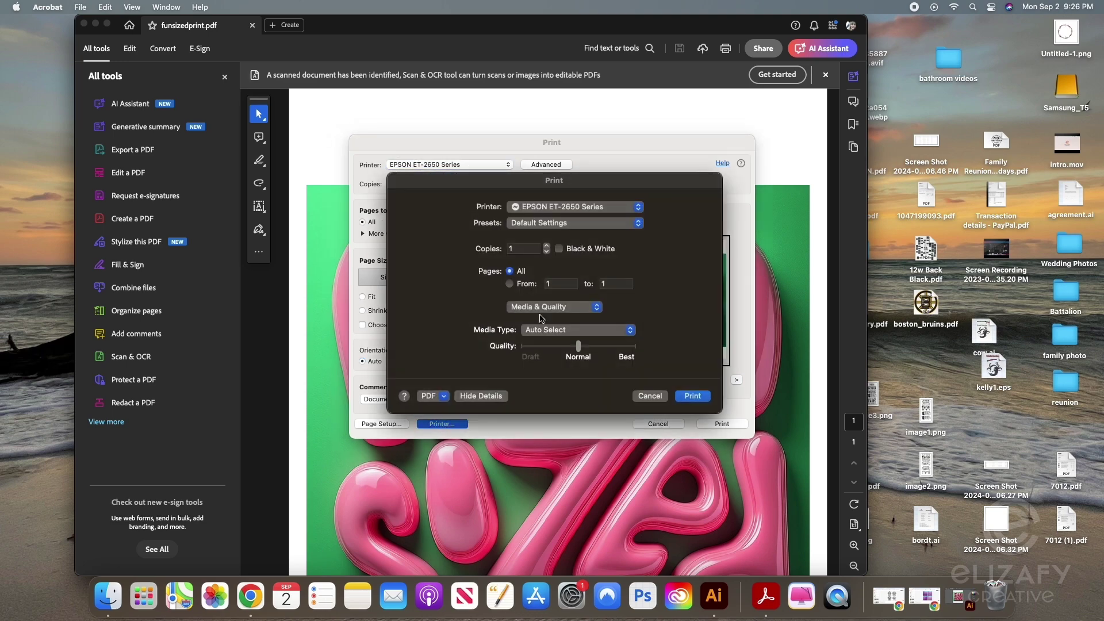
click(560, 312)
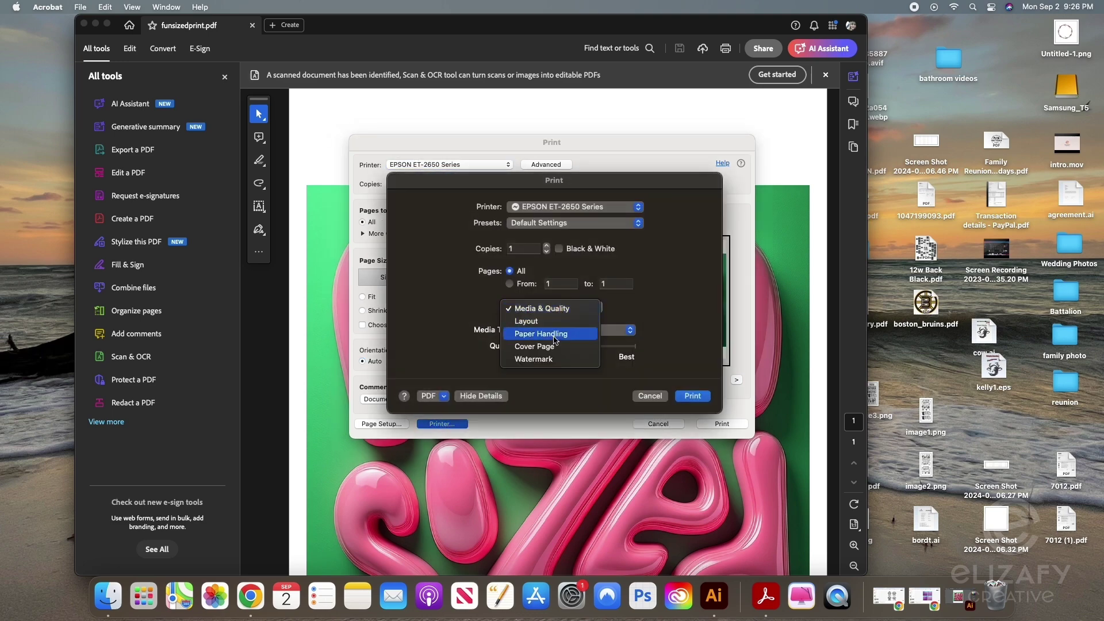
click(542, 309)
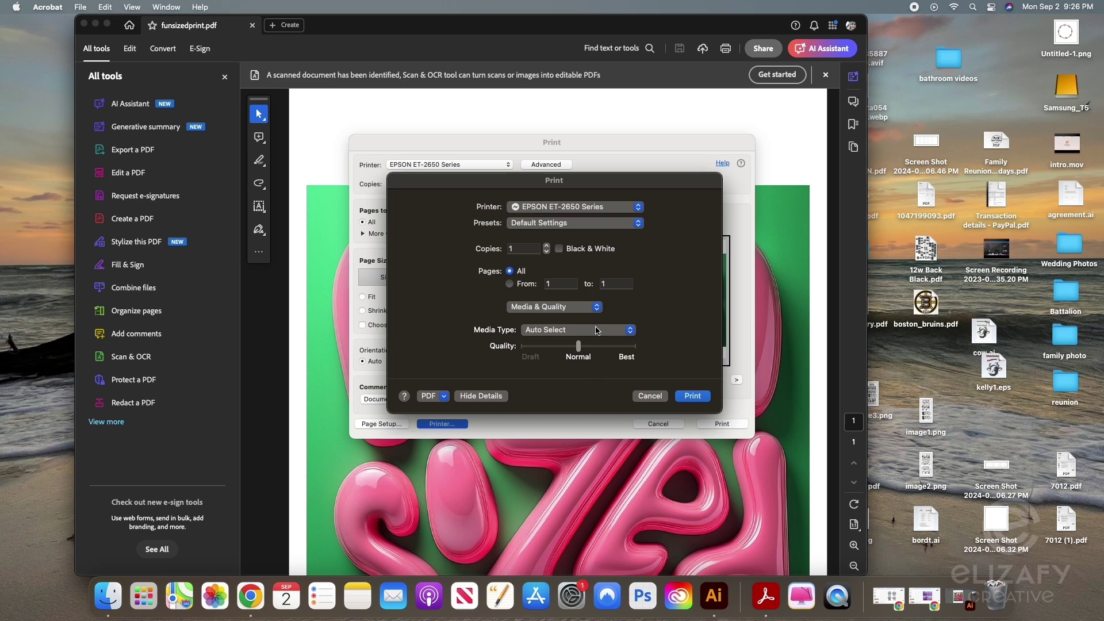
click(575, 330)
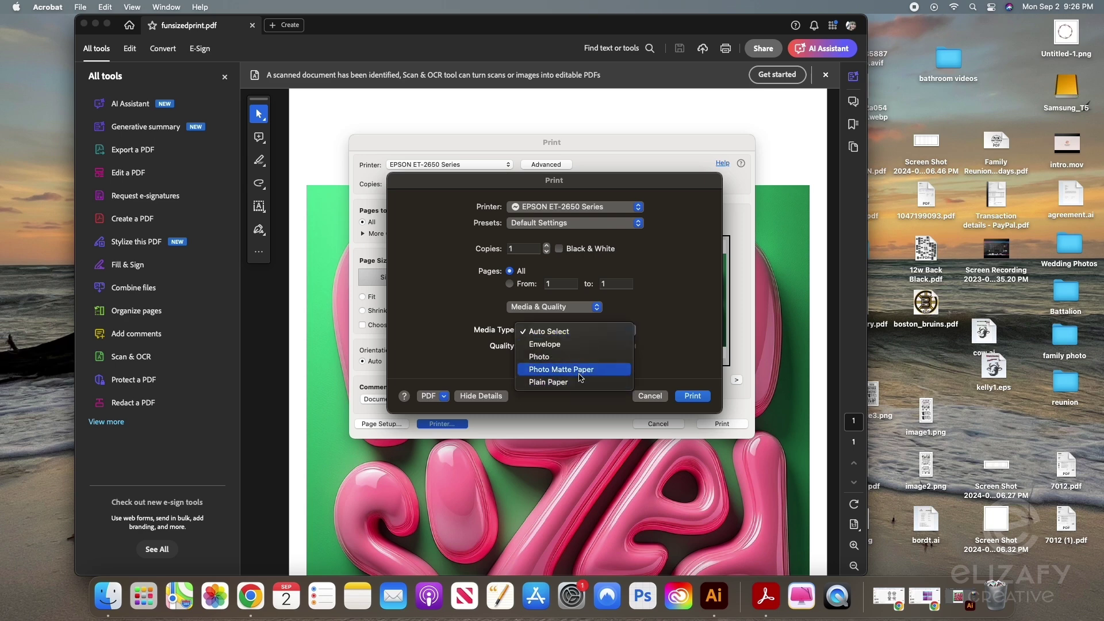
click(564, 357)
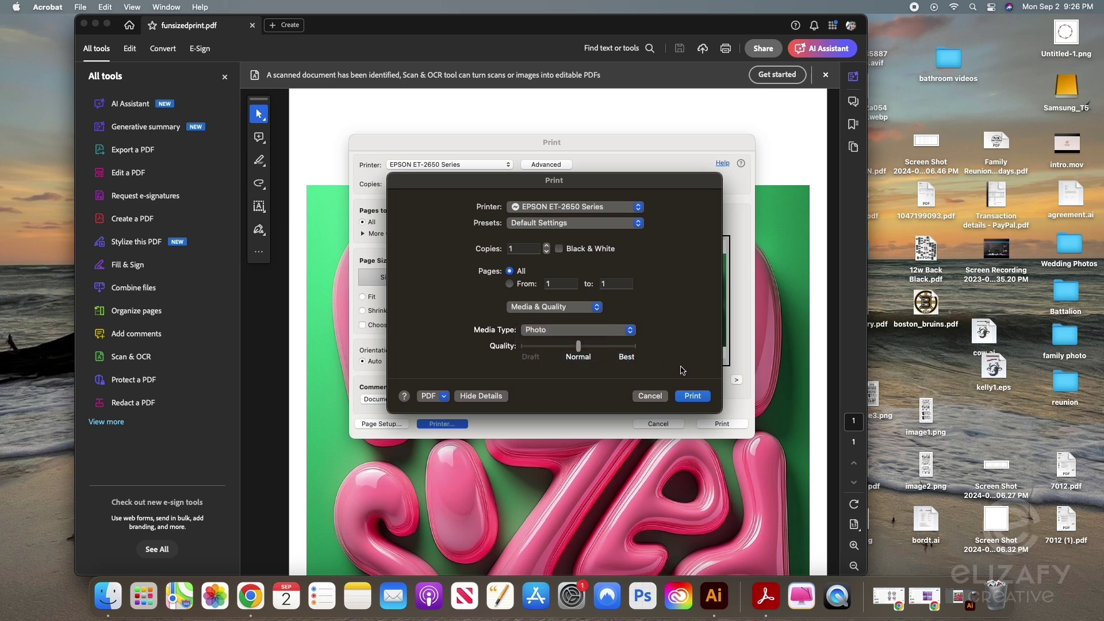
click(696, 396)
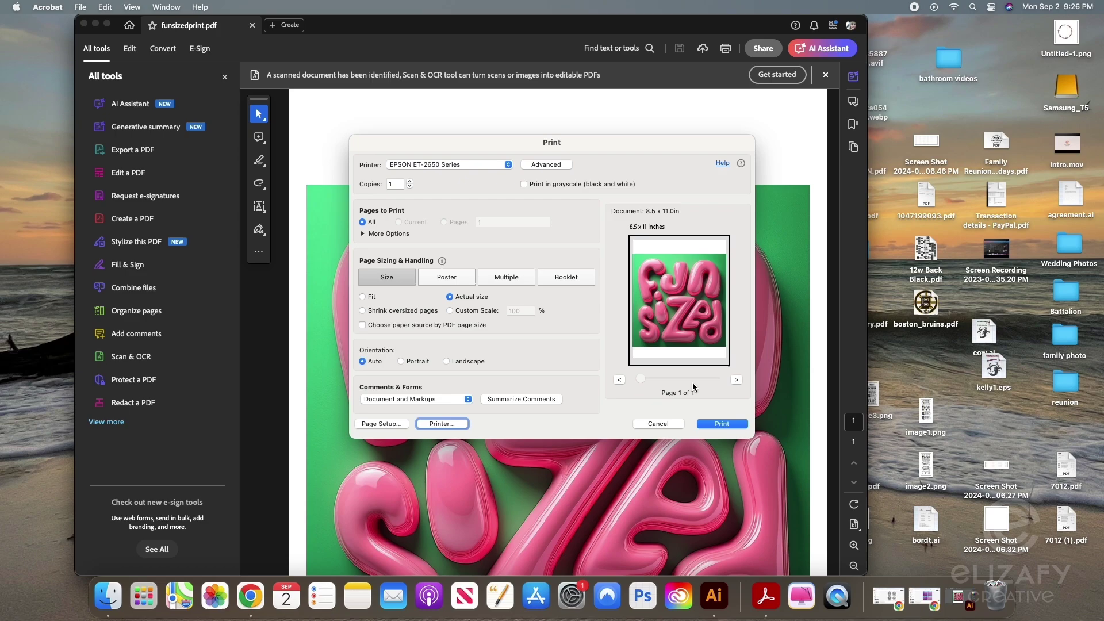